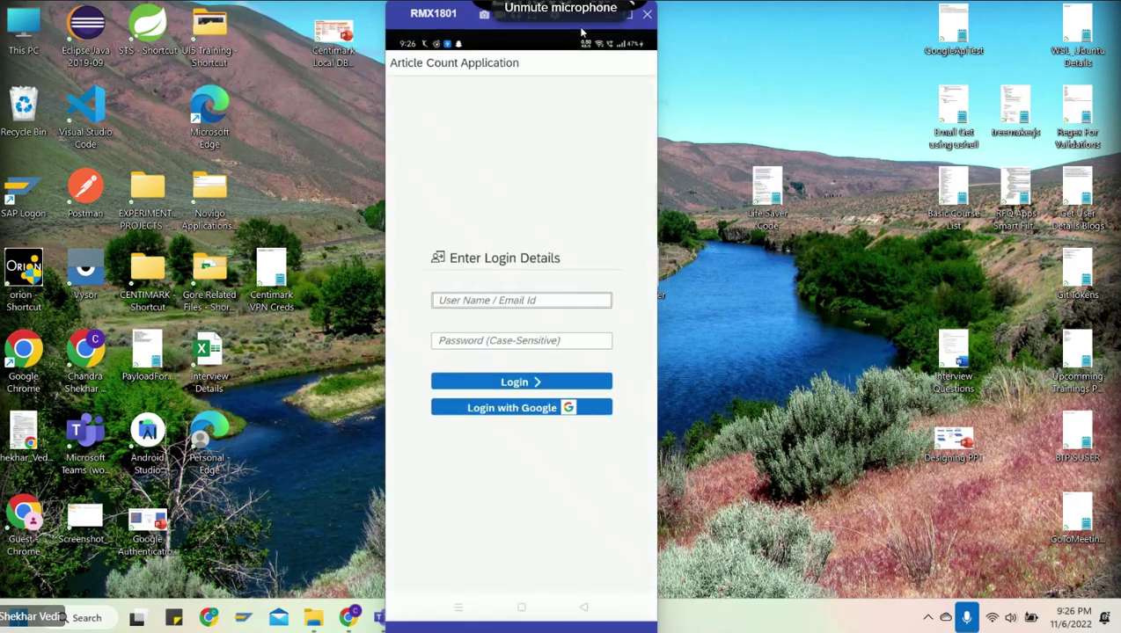
Step: Choose office officeNo2 and job Ojob7 in the Article Count Application's barcode form
click(581, 32)
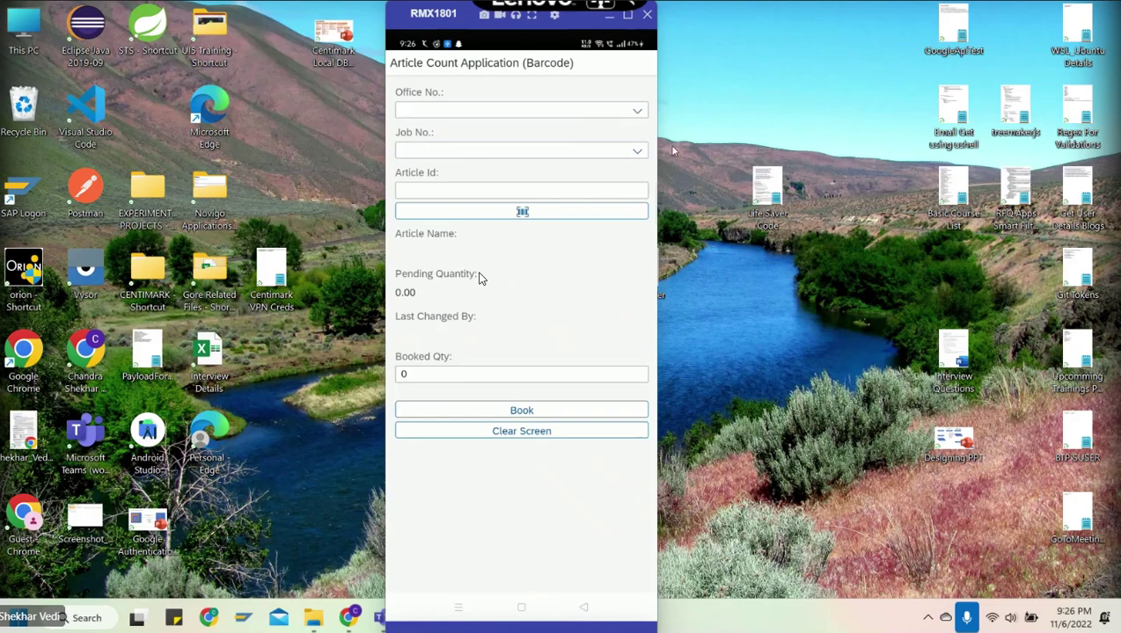
click(638, 110)
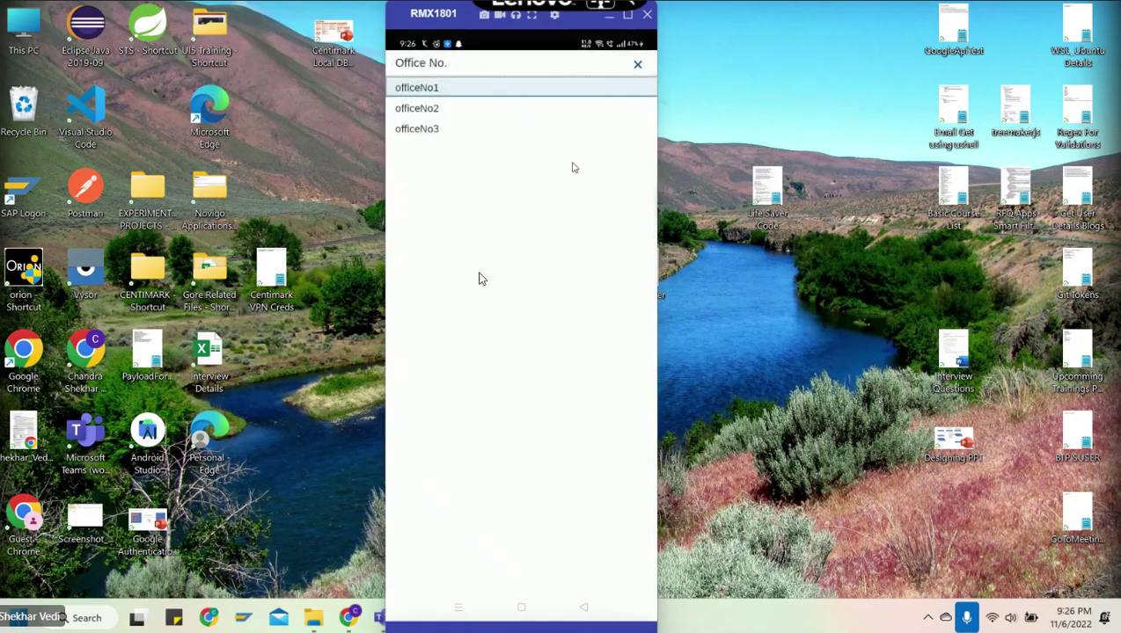
click(453, 114)
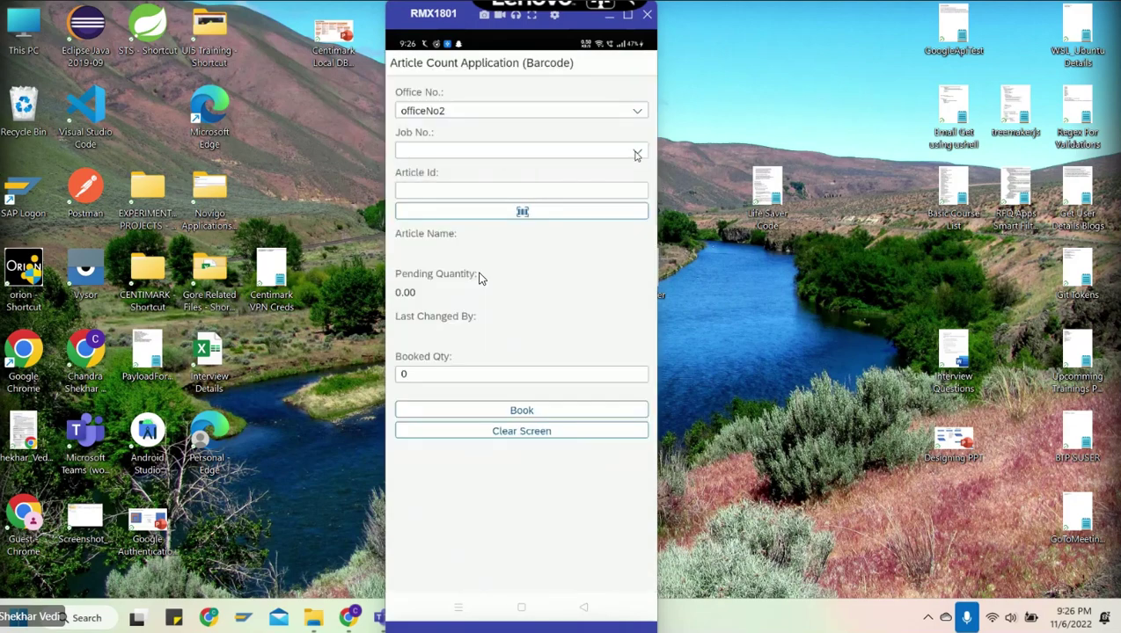
click(637, 154)
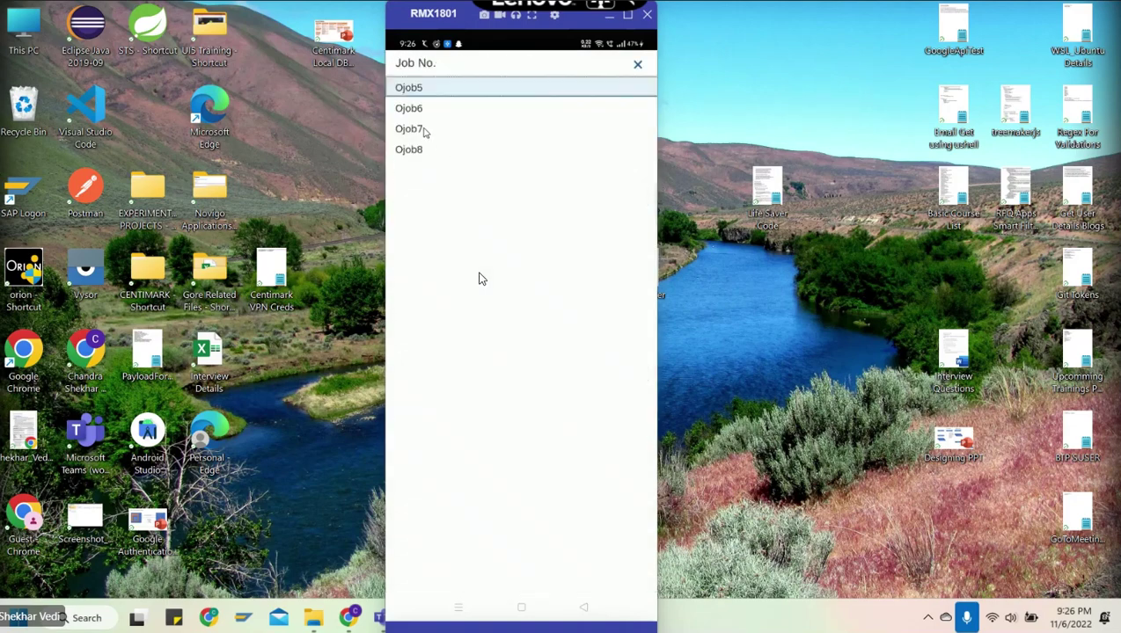
click(423, 129)
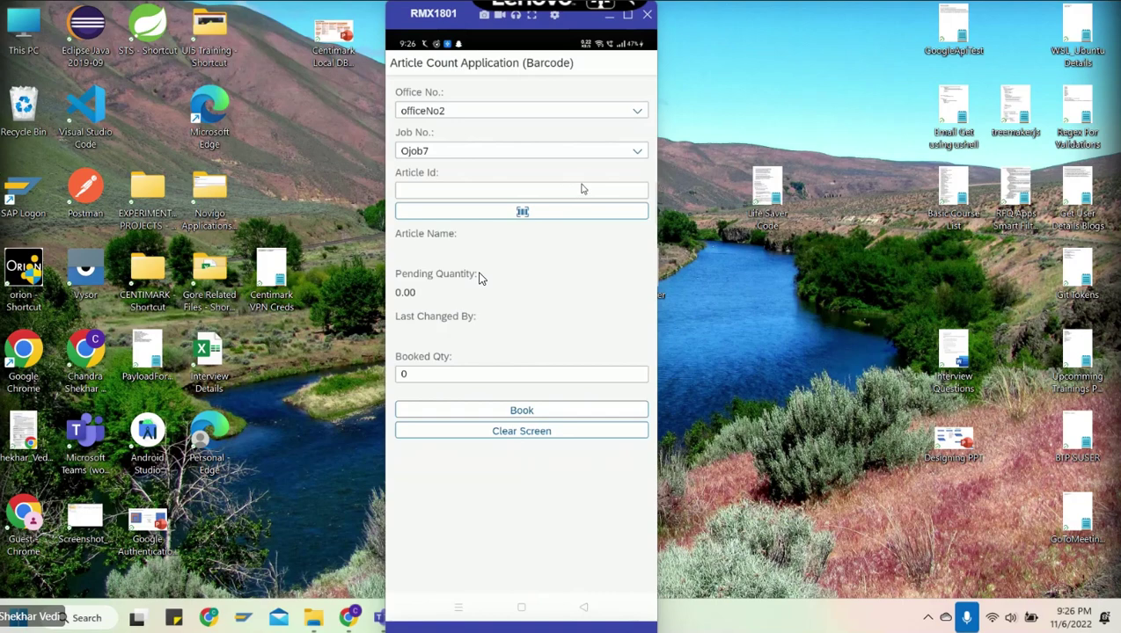
Step: Set the office number to officeNo3 and the job number to Ojob4
click(636, 112)
click(491, 130)
click(637, 156)
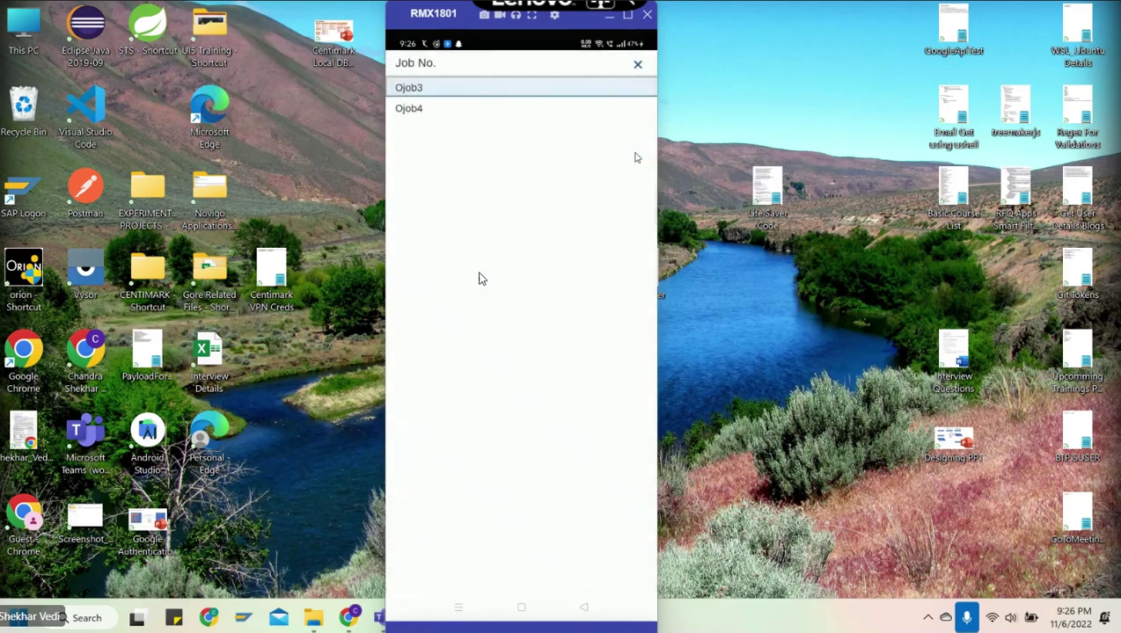
click(442, 111)
Step: Look up the article with Article Id 1
click(528, 173)
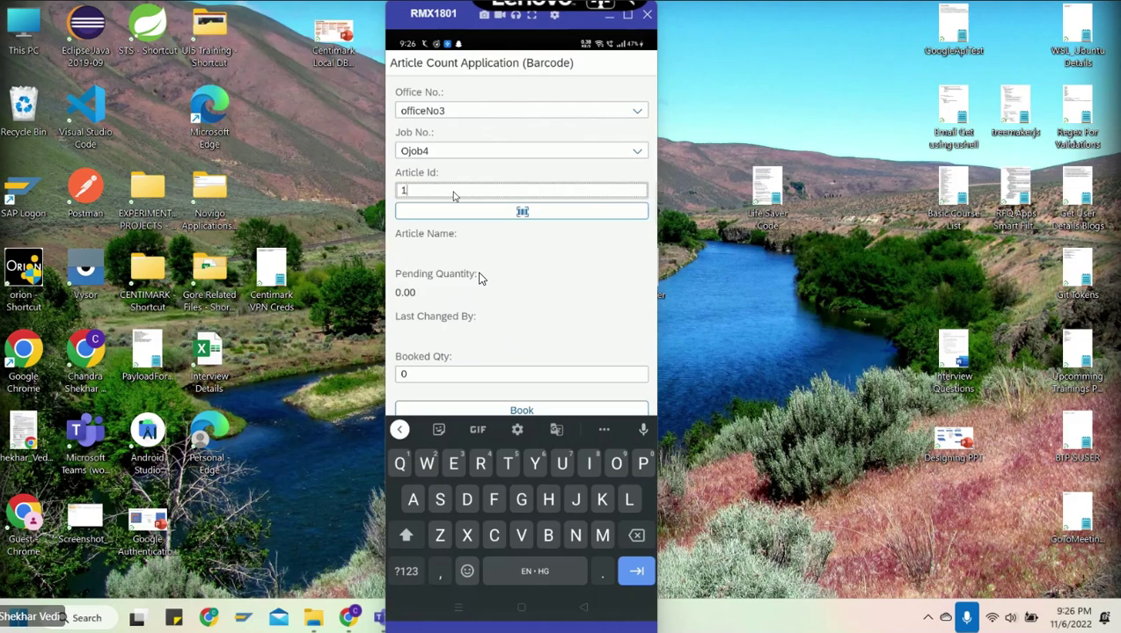
text(1)
key(Return)
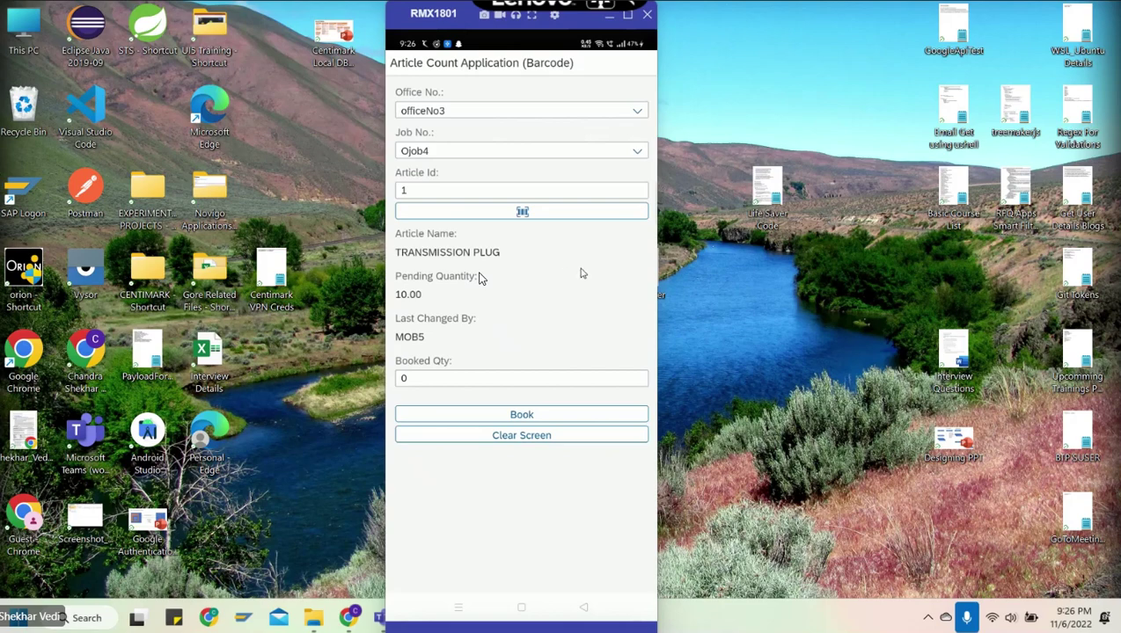
click(553, 217)
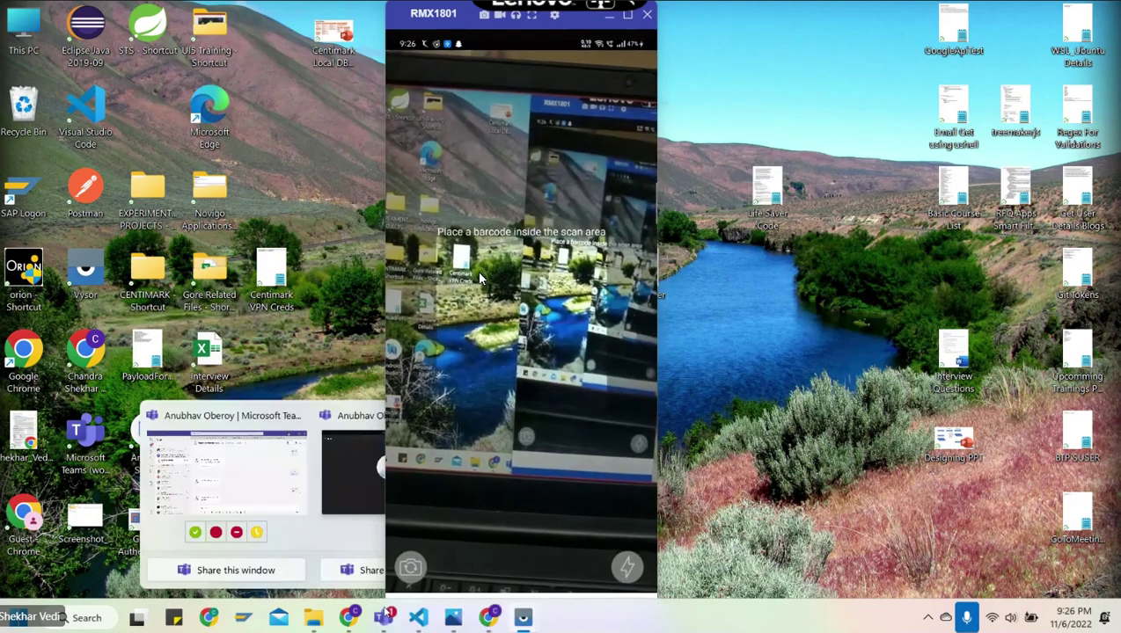
click(454, 618)
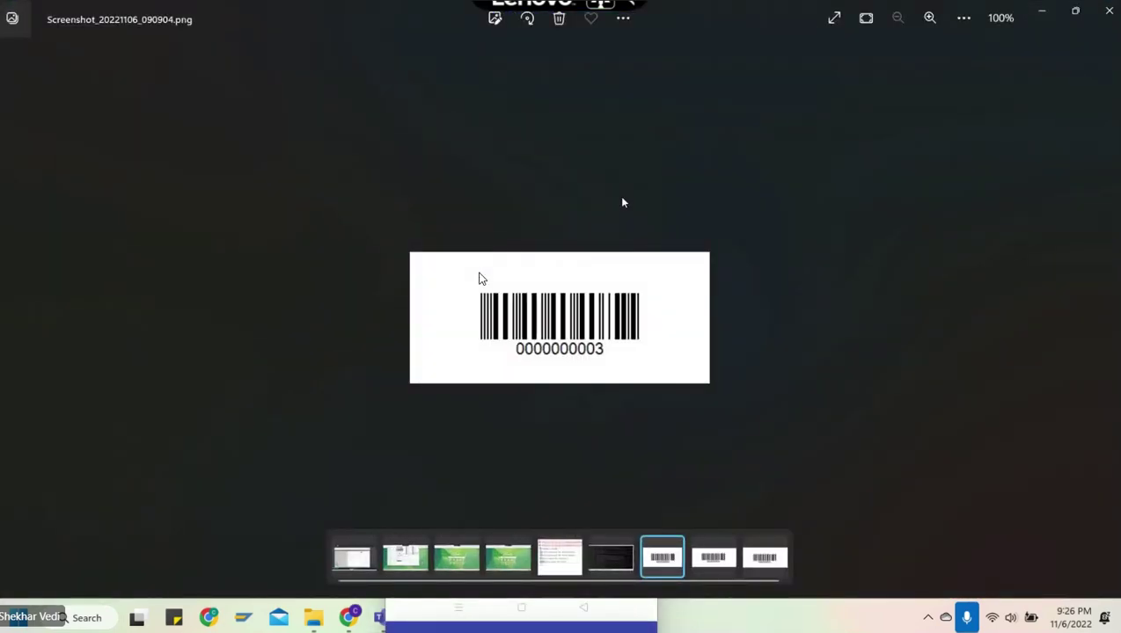
click(597, 622)
click(549, 216)
drag(388, 12, 55, 32)
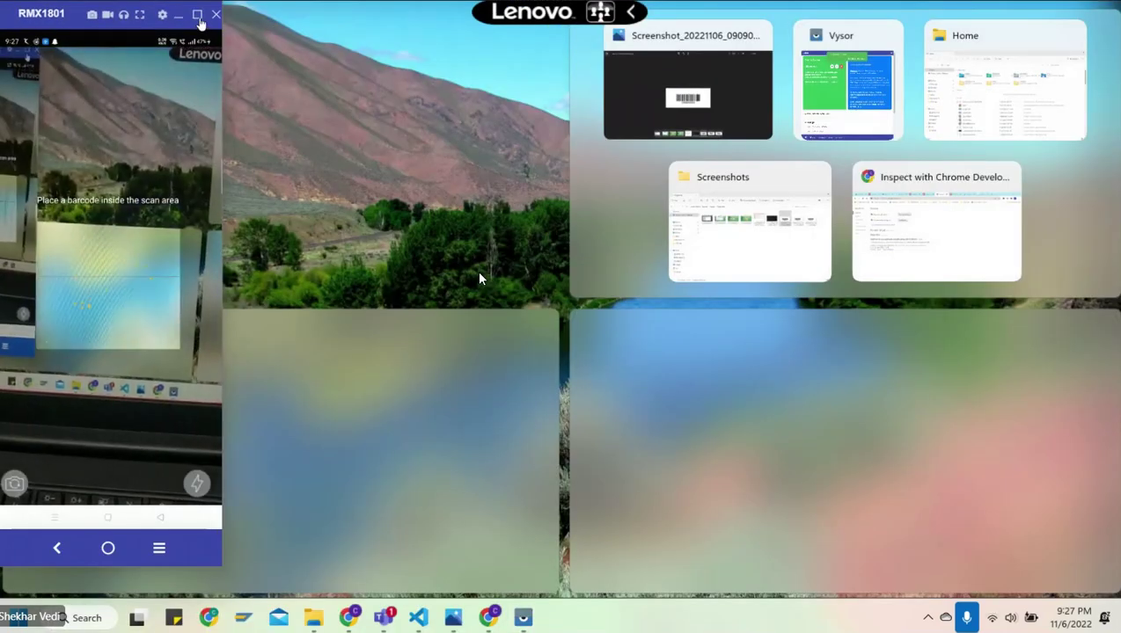
click(198, 15)
click(1093, 17)
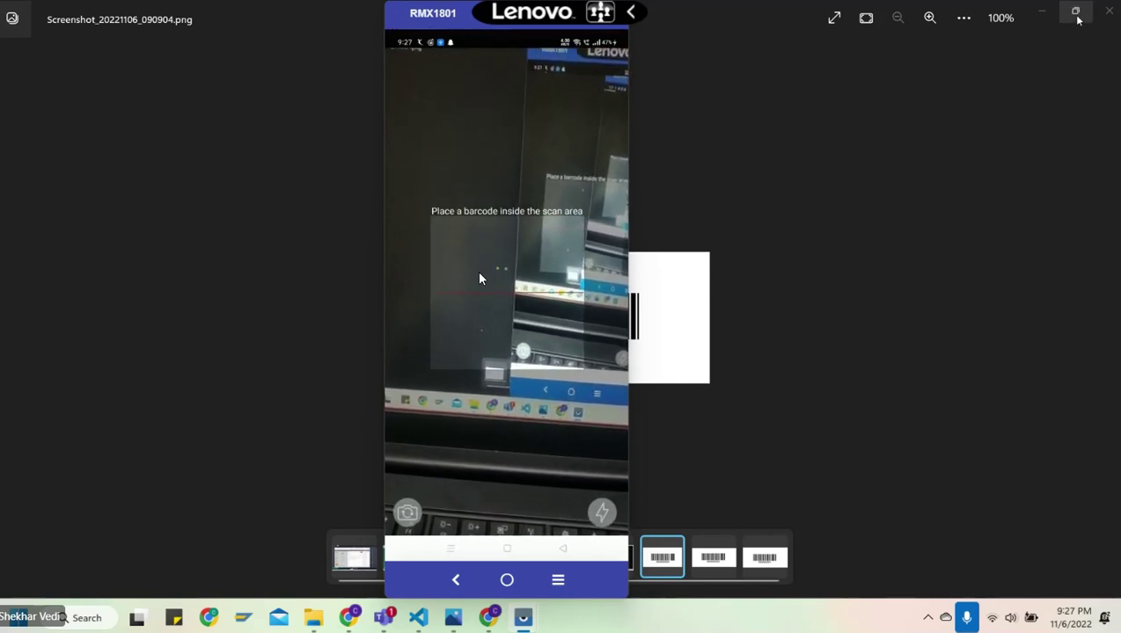
click(1063, 70)
click(1075, 11)
drag(399, 24, 676, 42)
click(456, 15)
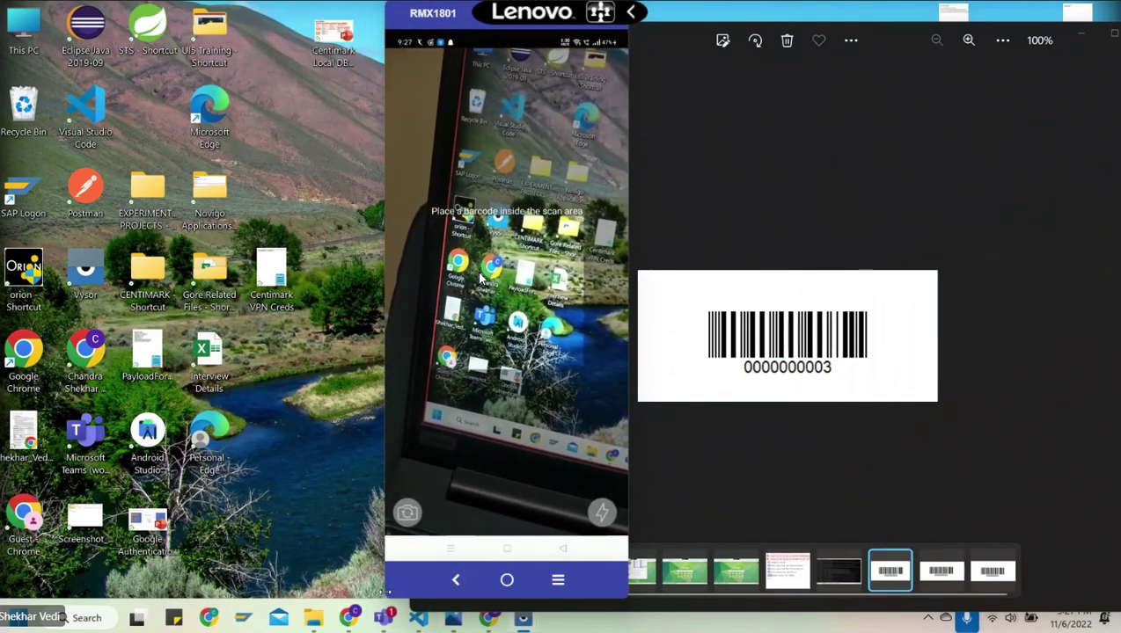
drag(455, 14, 270, 14)
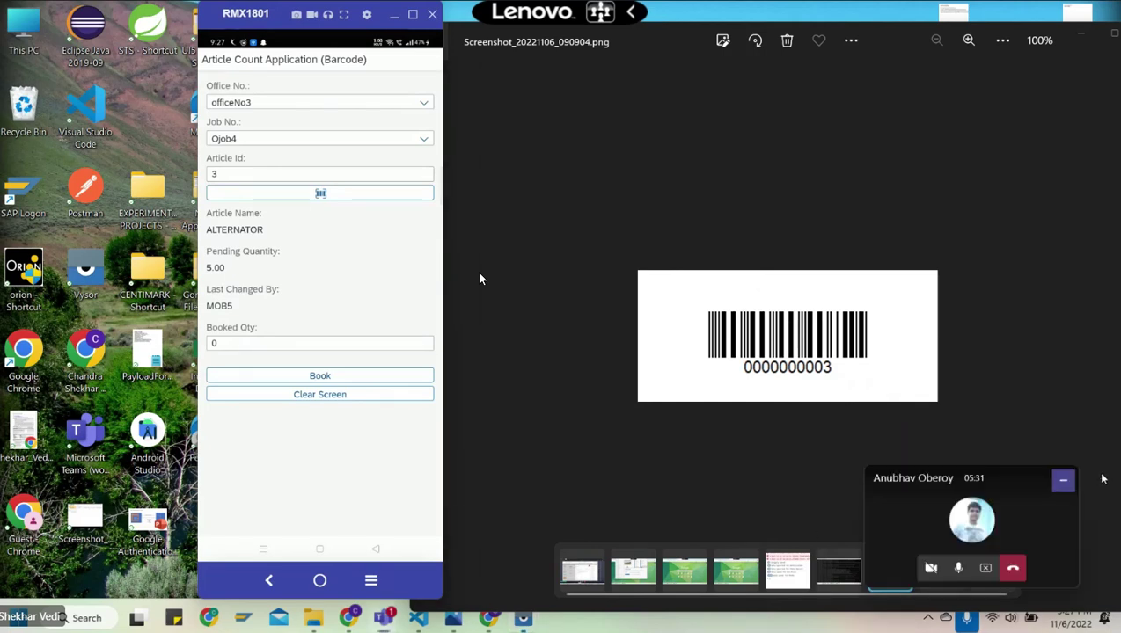
click(940, 587)
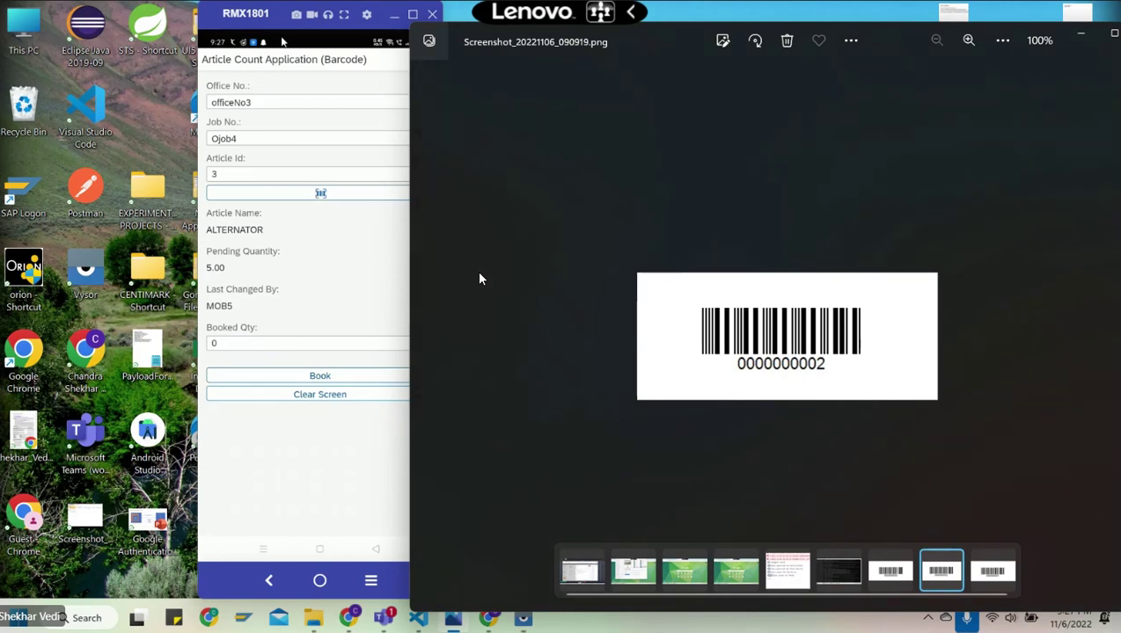
click(313, 255)
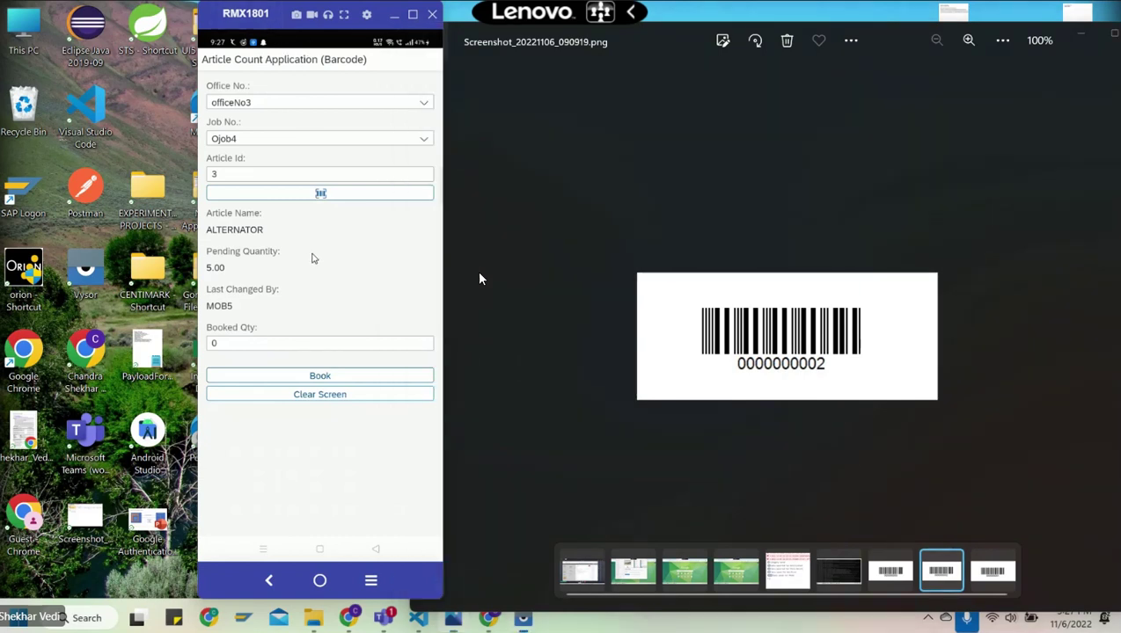
click(268, 179)
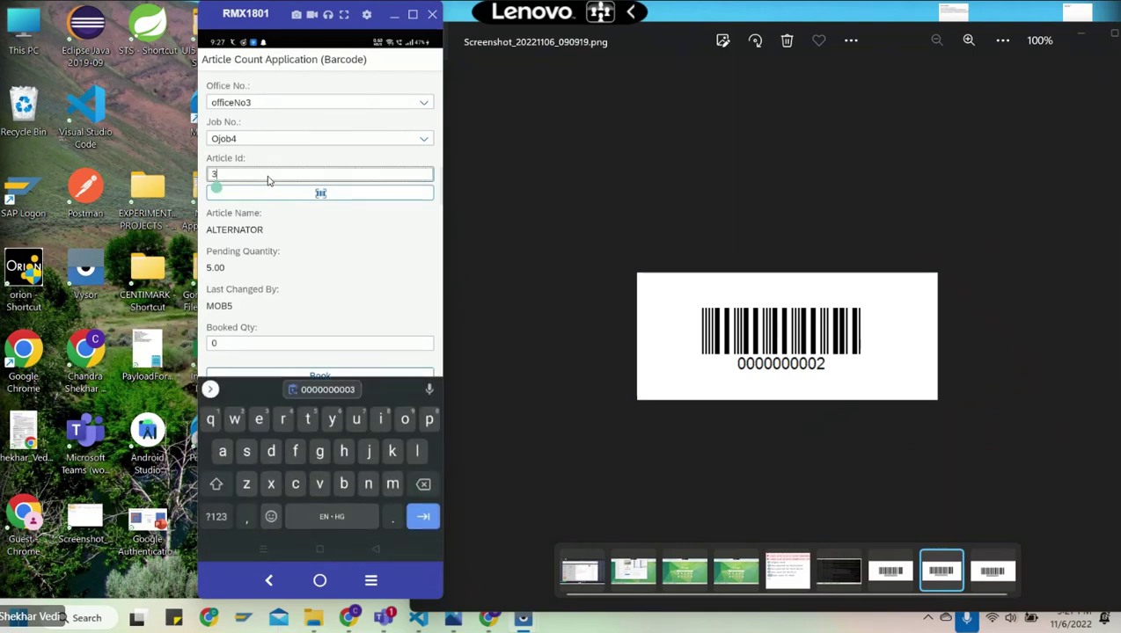
Step: Switch to SAP GUI and stop the transaction running for program YAB01
mouse_move(350, 617)
mouse_move(264, 617)
click(249, 568)
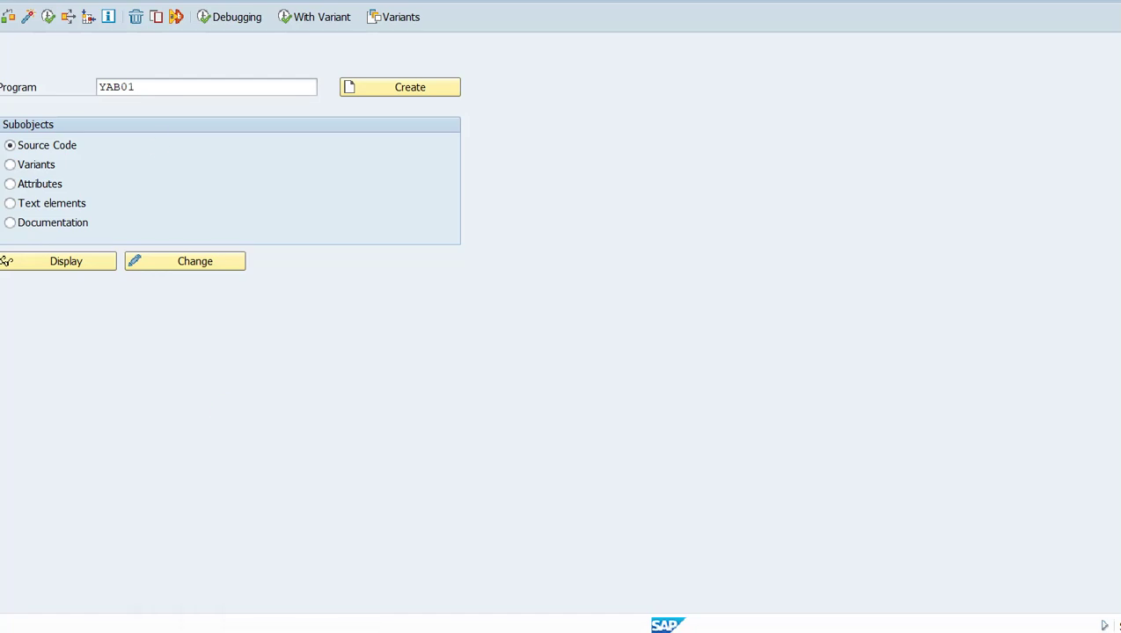
click(7, 2)
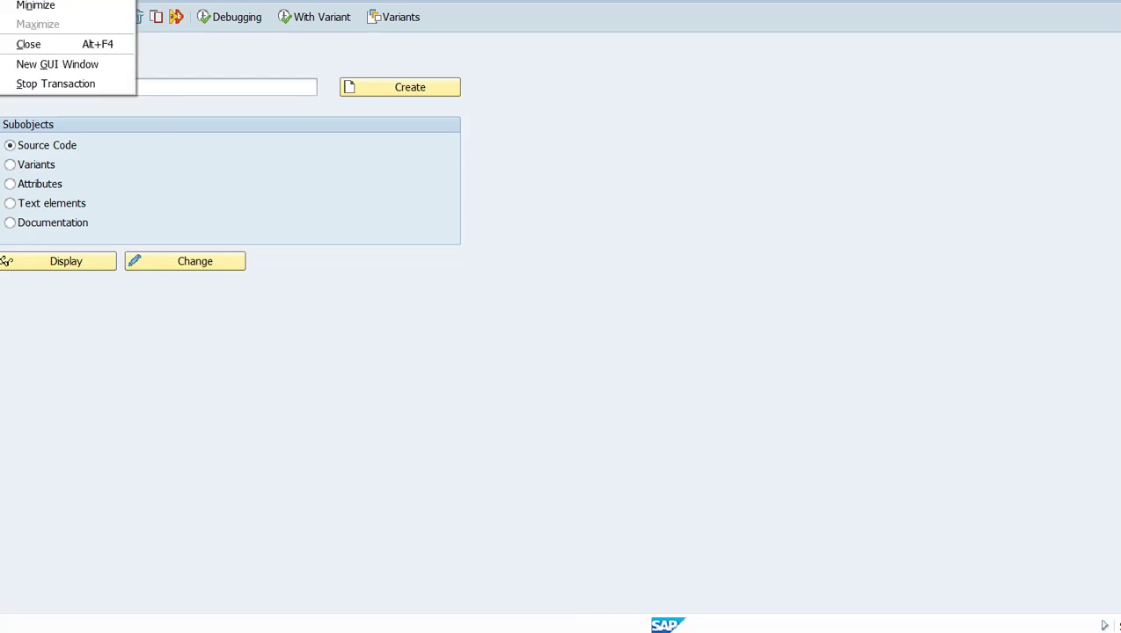
click(56, 85)
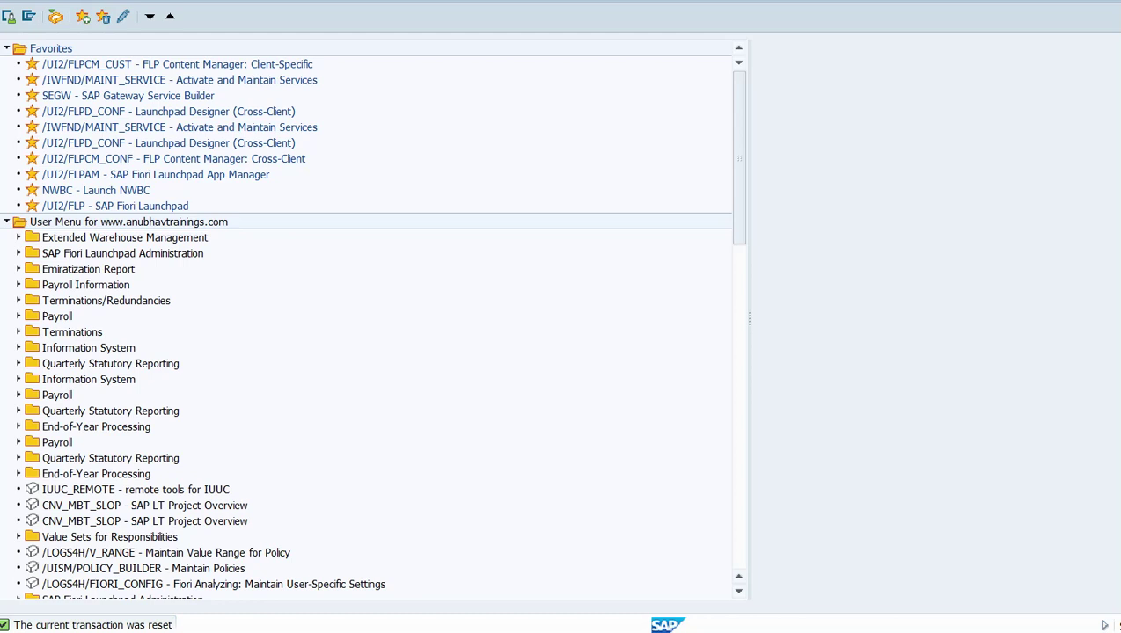
Step: Open the ABAP Dictionary start screen from the SAP main menu
key(Return)
key(BackSpace)
key(Down)
key(Down)
key(Down)
key(Return)
Step: Search the database tables for zcm_* and choose ZCM_ART_QTY
key(BackSpace)
key(BackSpace)
key(BackSpace)
key(BackSpace)
key(BackSpace)
key(BackSpace)
key(BackSpace)
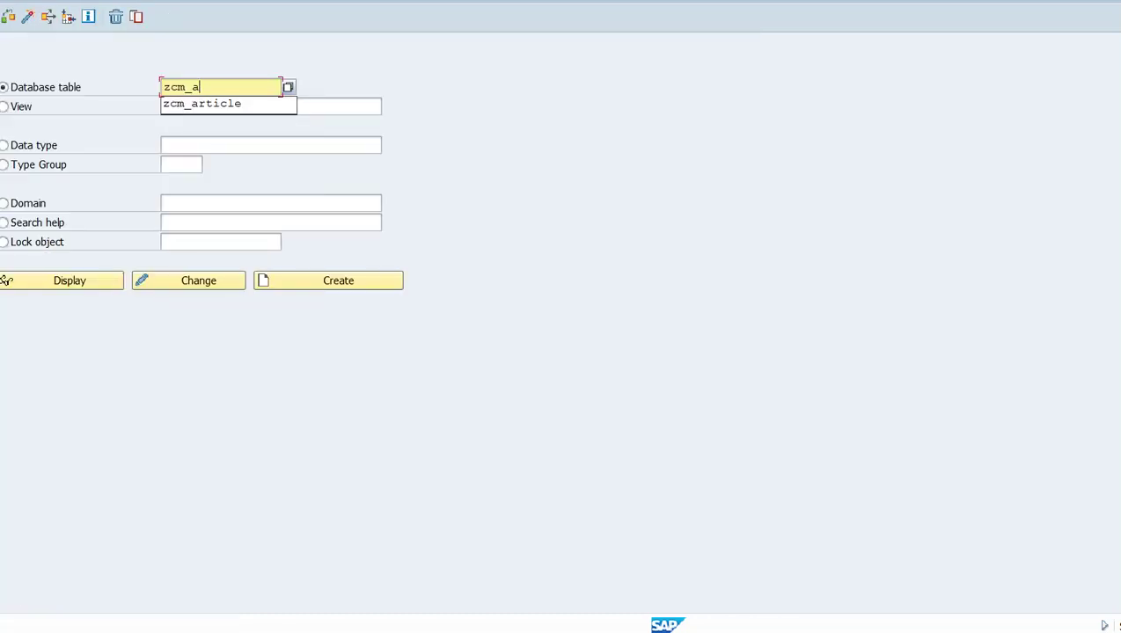
text(*)
key(F4)
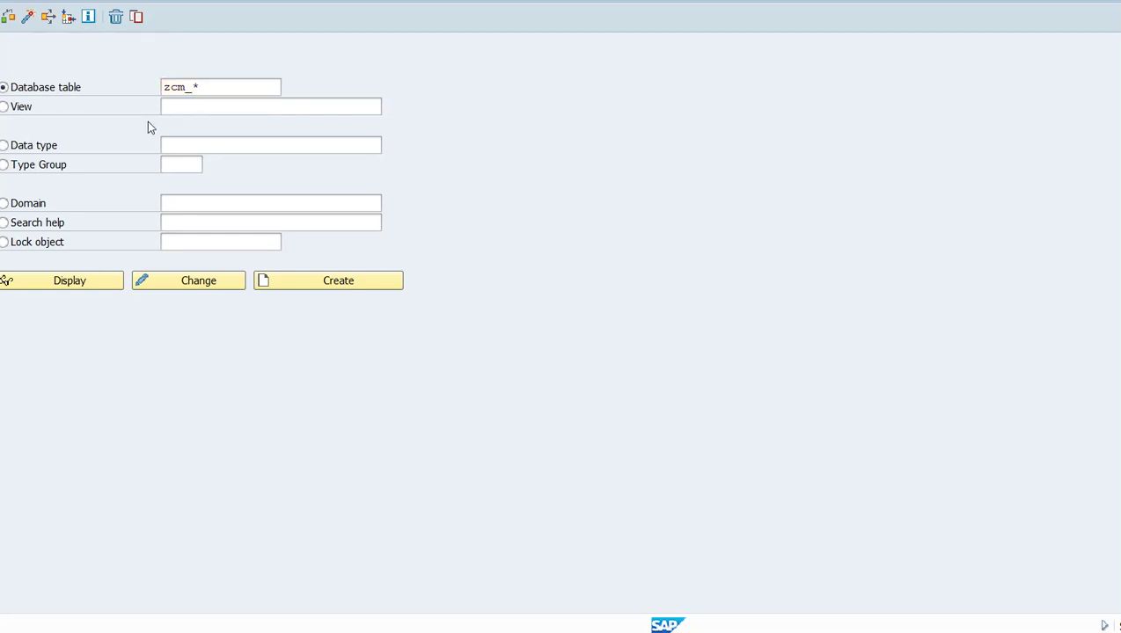
double_click(143, 211)
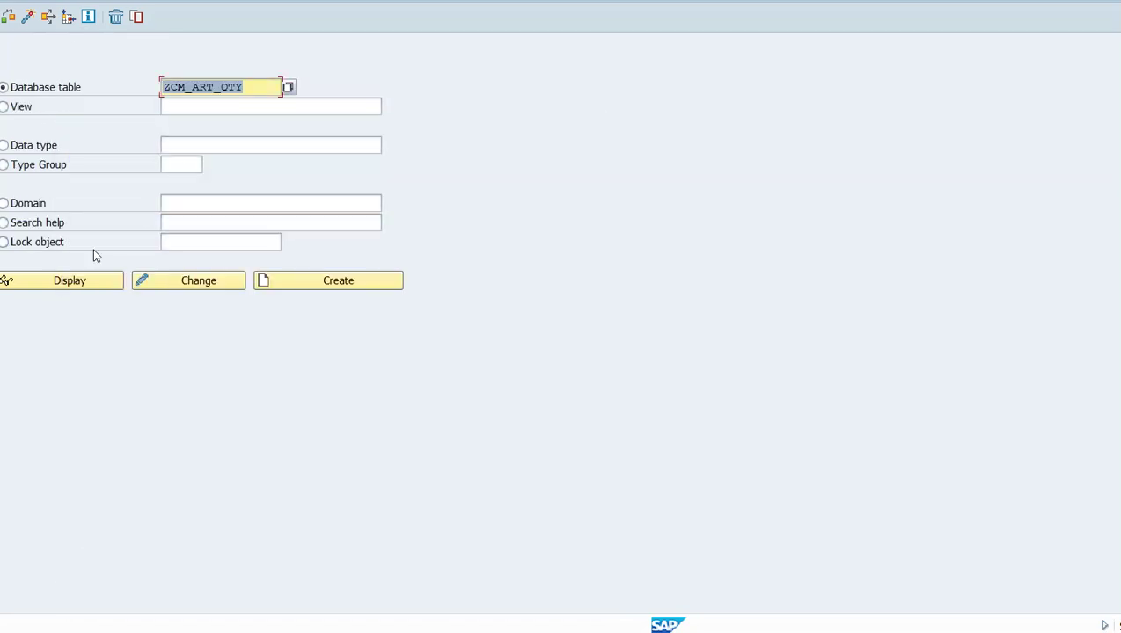
Step: Display all entries of the quantity table ZCM_ART_QTY and return to the ABAP Dictionary start screen
click(82, 283)
click(300, 17)
key(F8)
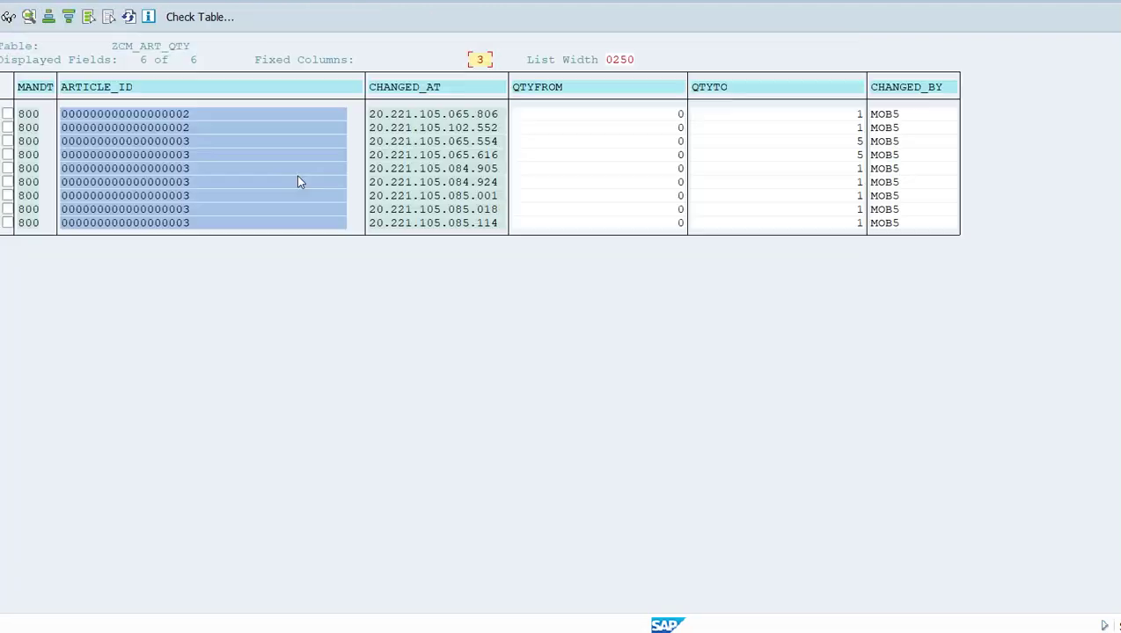
key(F3)
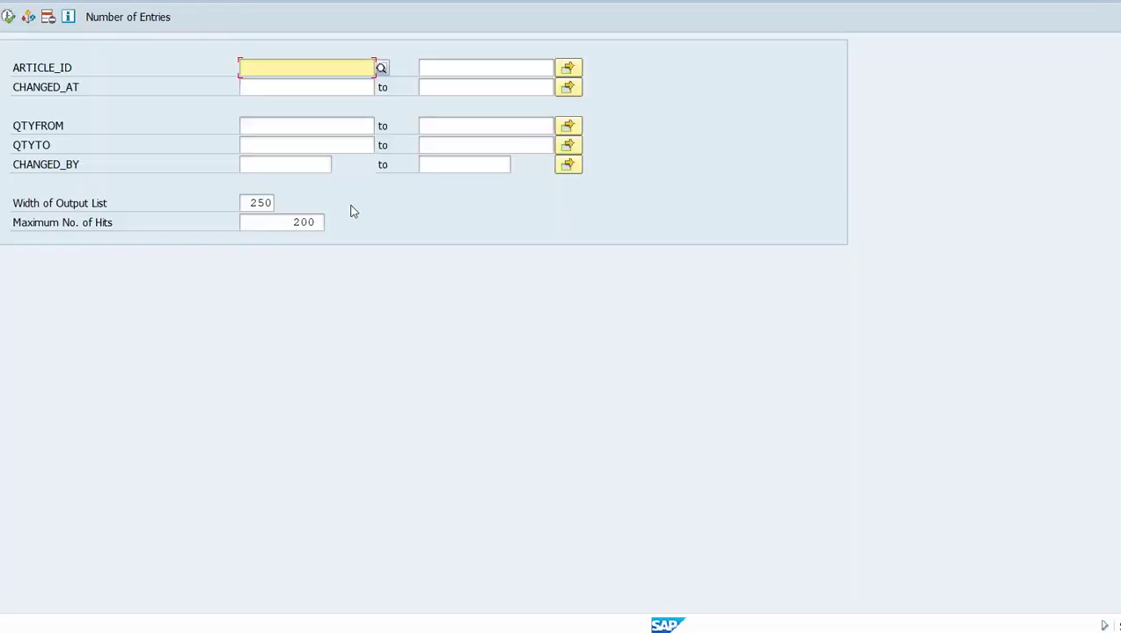
key(F3)
key(F3)
Step: Search the database tables for ZCM_* again and choose the mapping table ZCM_ART_MAP
drag(192, 88, 309, 95)
key(BackSpace)
key(Down)
key(Down)
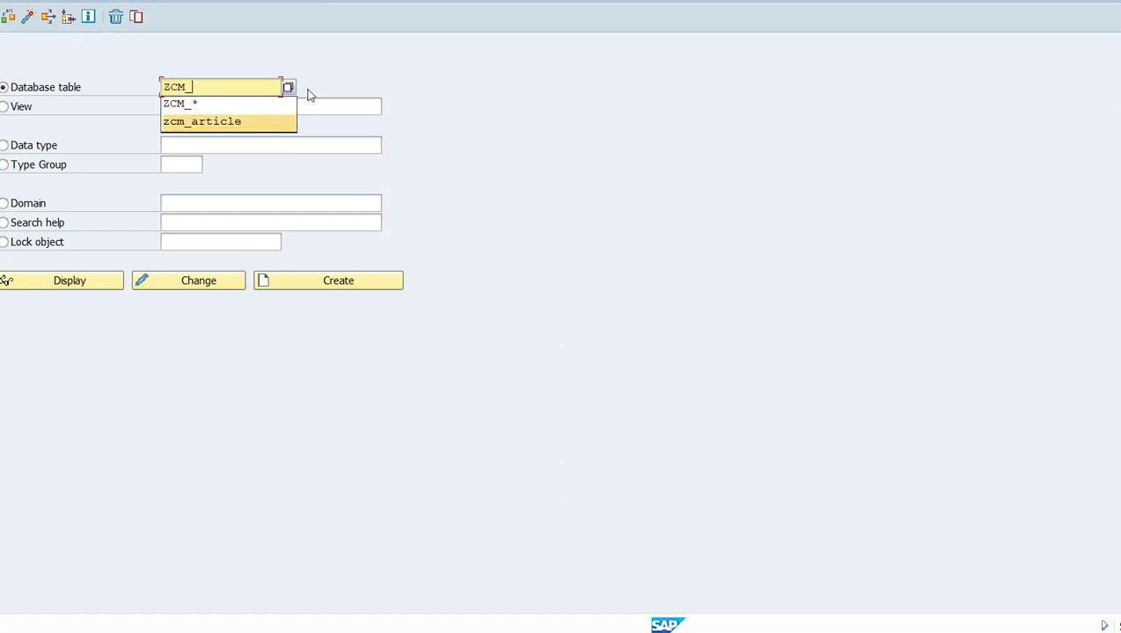
text(*)
key(F4)
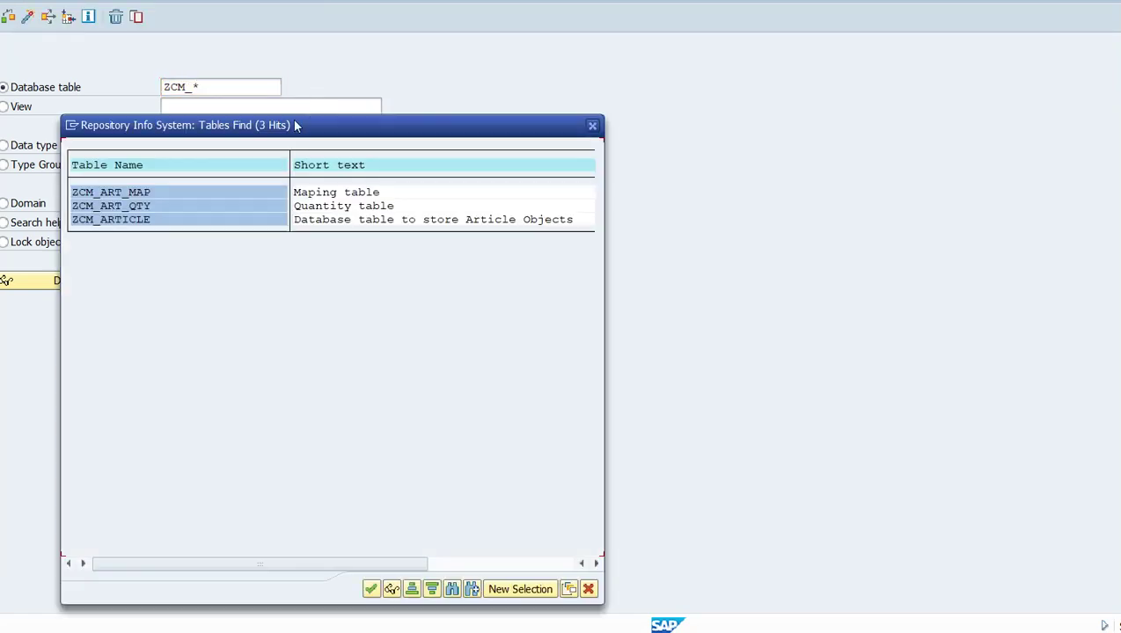
double_click(142, 193)
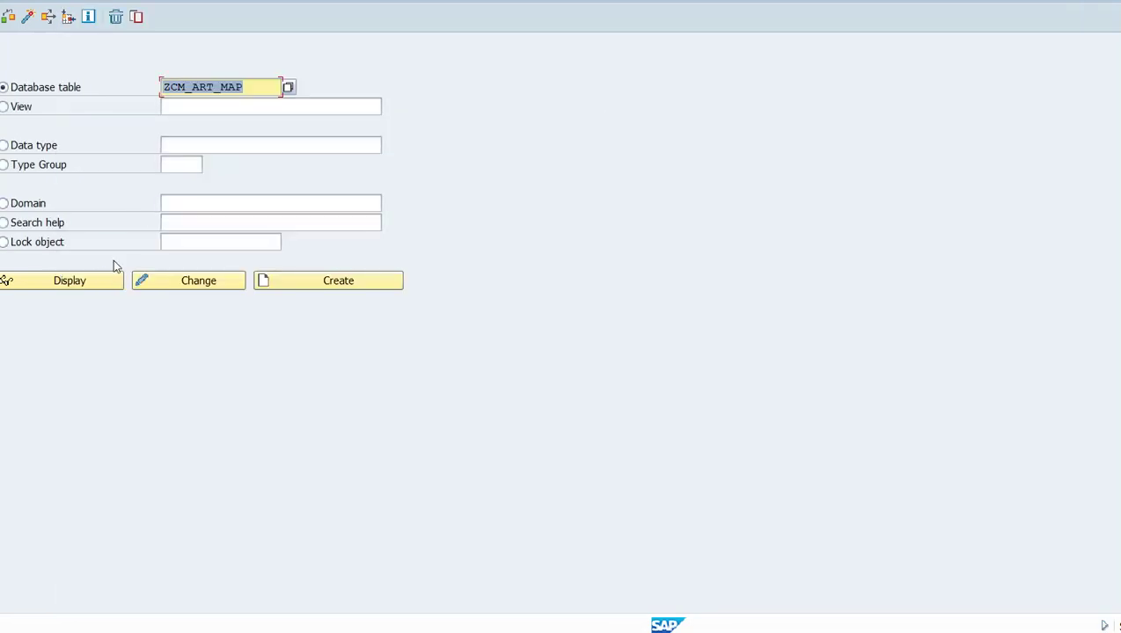
Step: Display all entries of ZCM_ART_MAP and examine the customer material ID mapped to the article
click(107, 272)
click(297, 17)
key(F8)
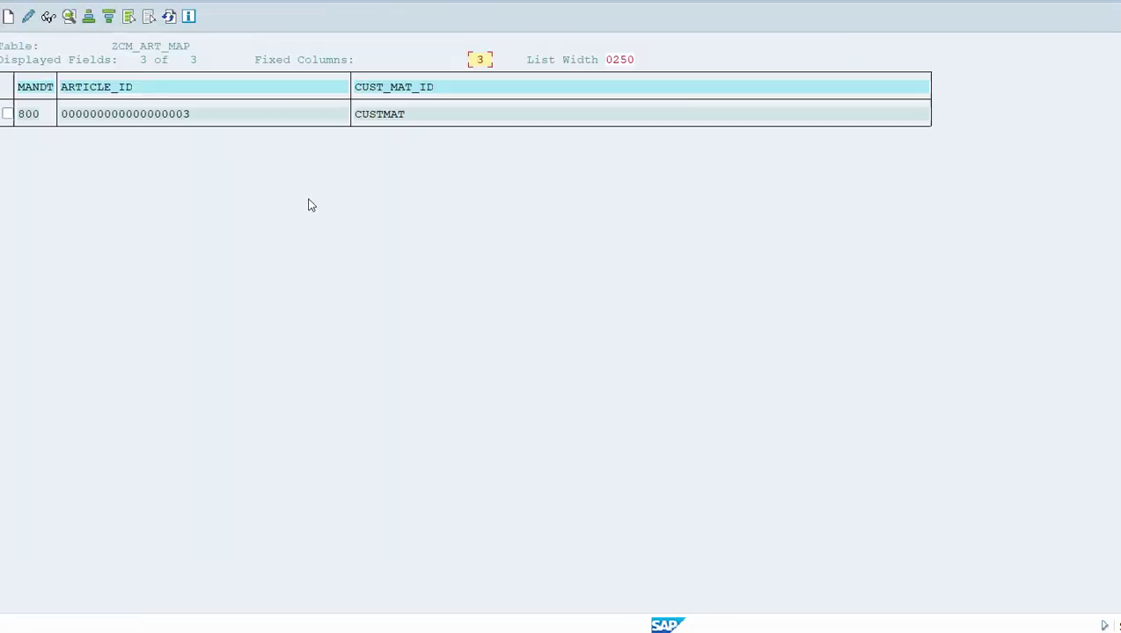
click(359, 120)
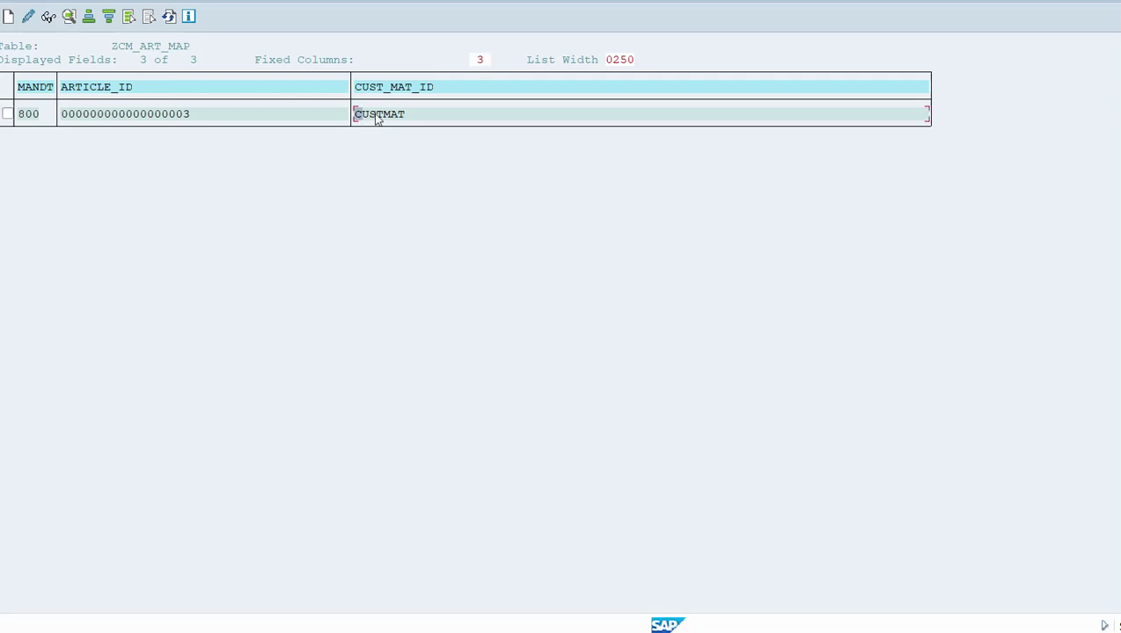
click(185, 116)
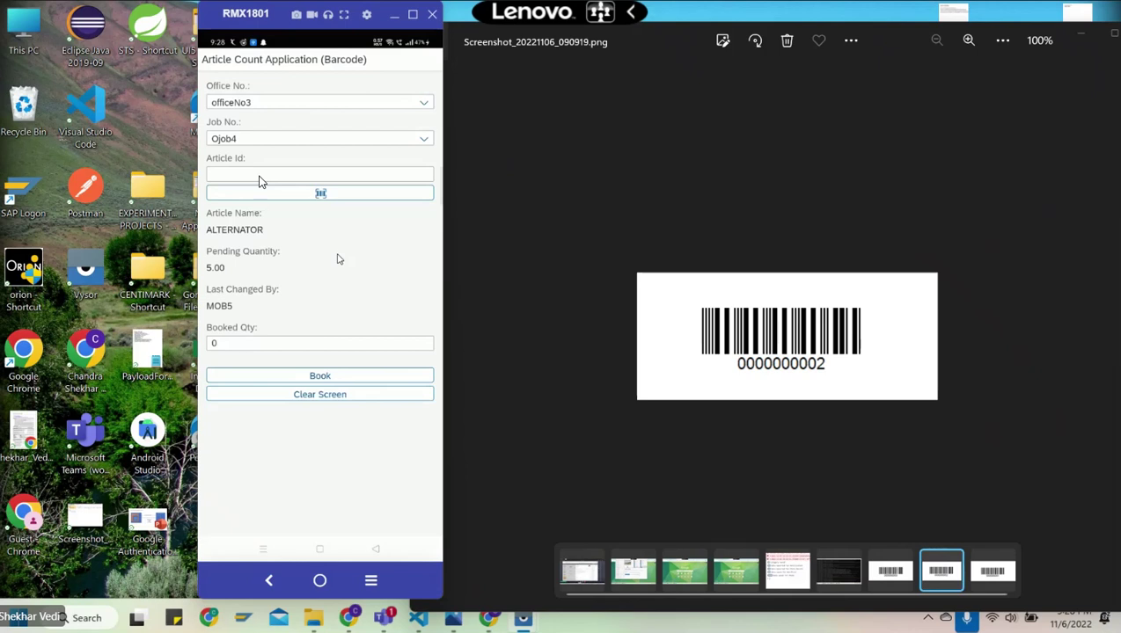
Step: Return to the phone app and look up the article by entering CUSTMAT as the Article Id
click(260, 180)
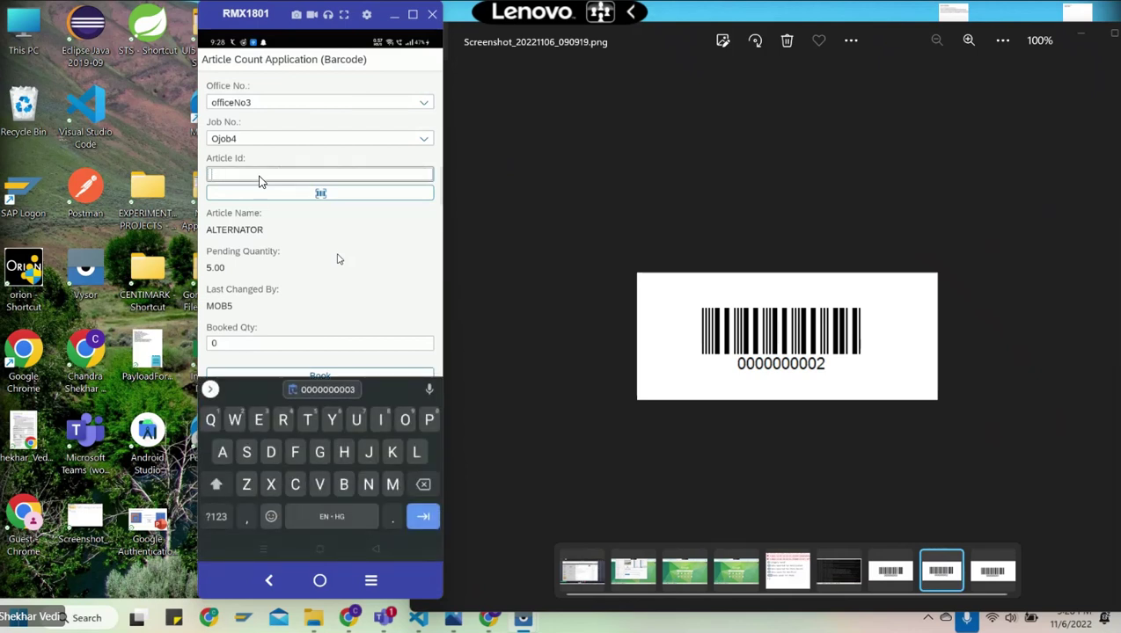
text(CUST)
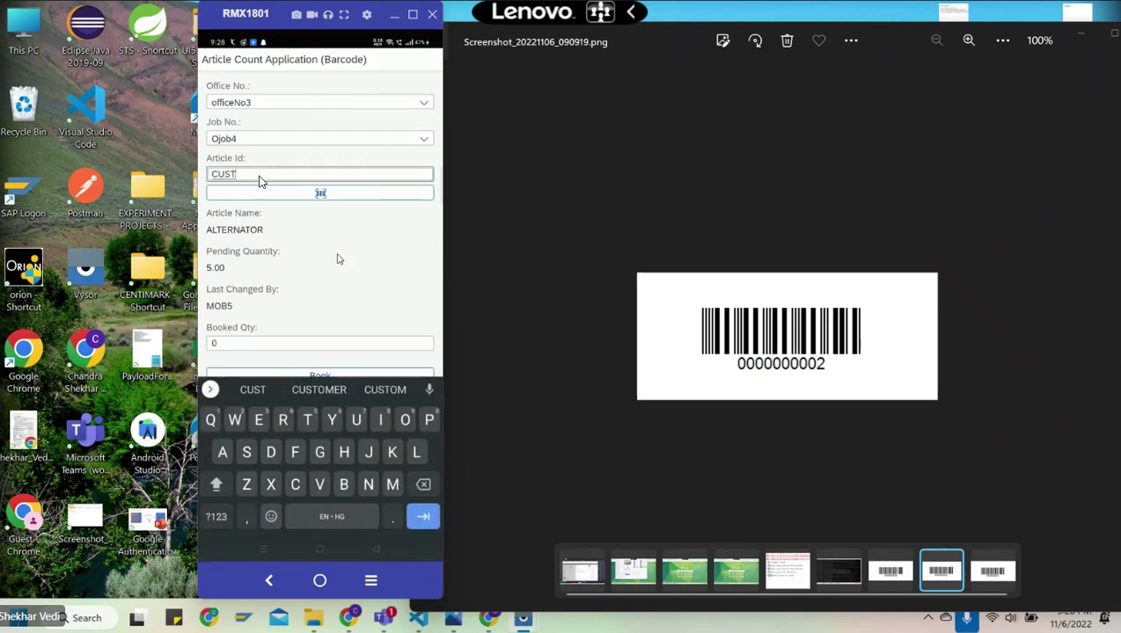
text(MAT)
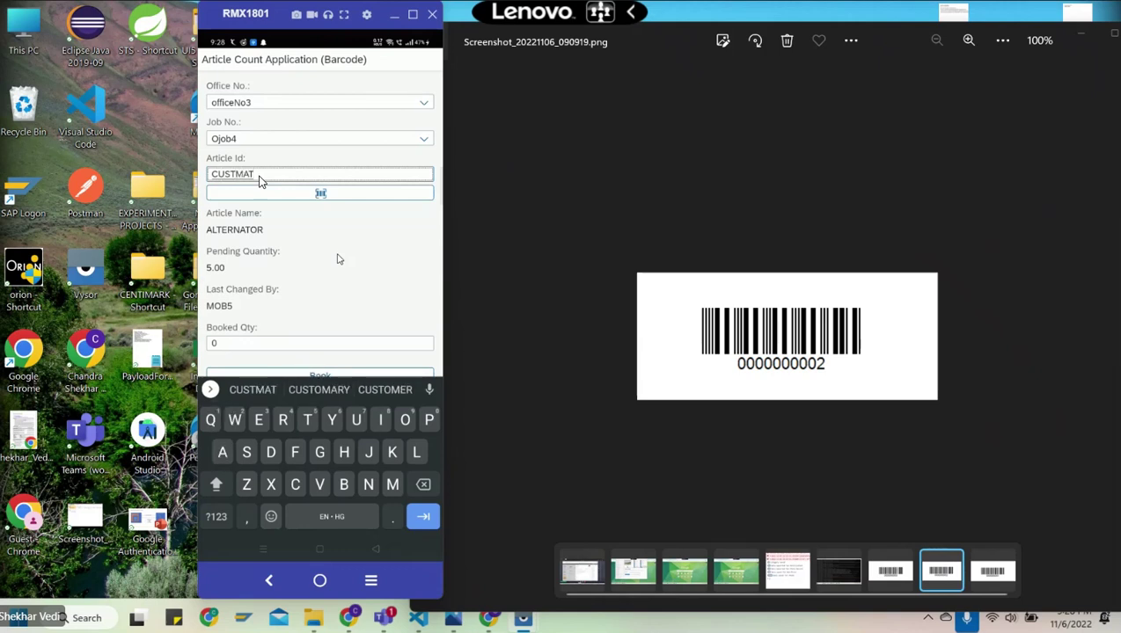
key(Return)
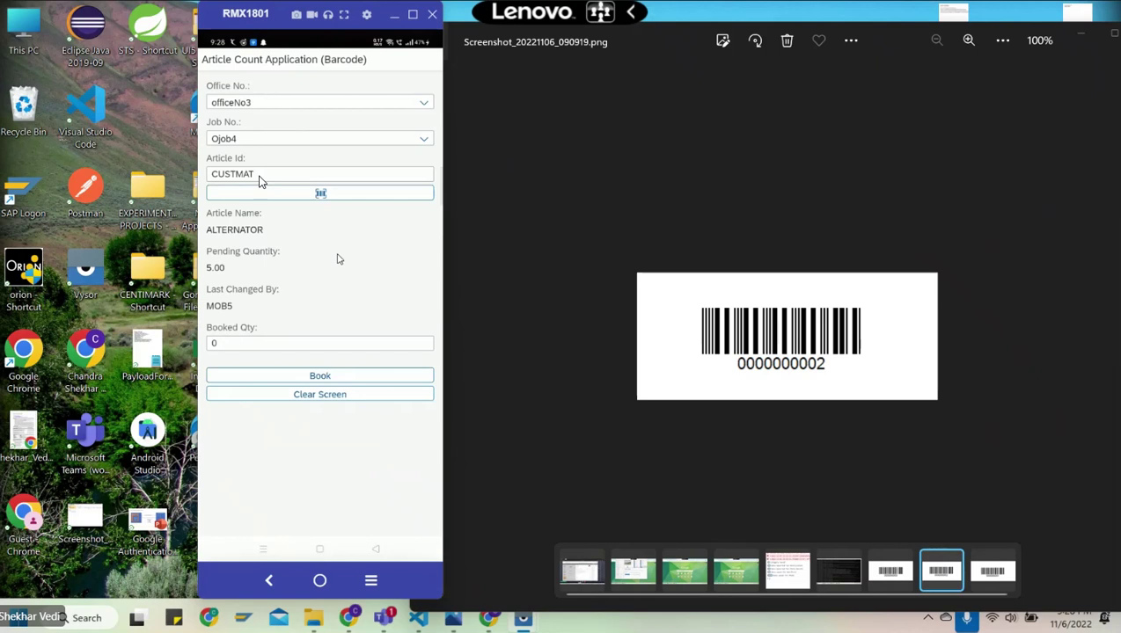
Step: Replace the Article Id in the phone app with 2 and look up that article
click(258, 181)
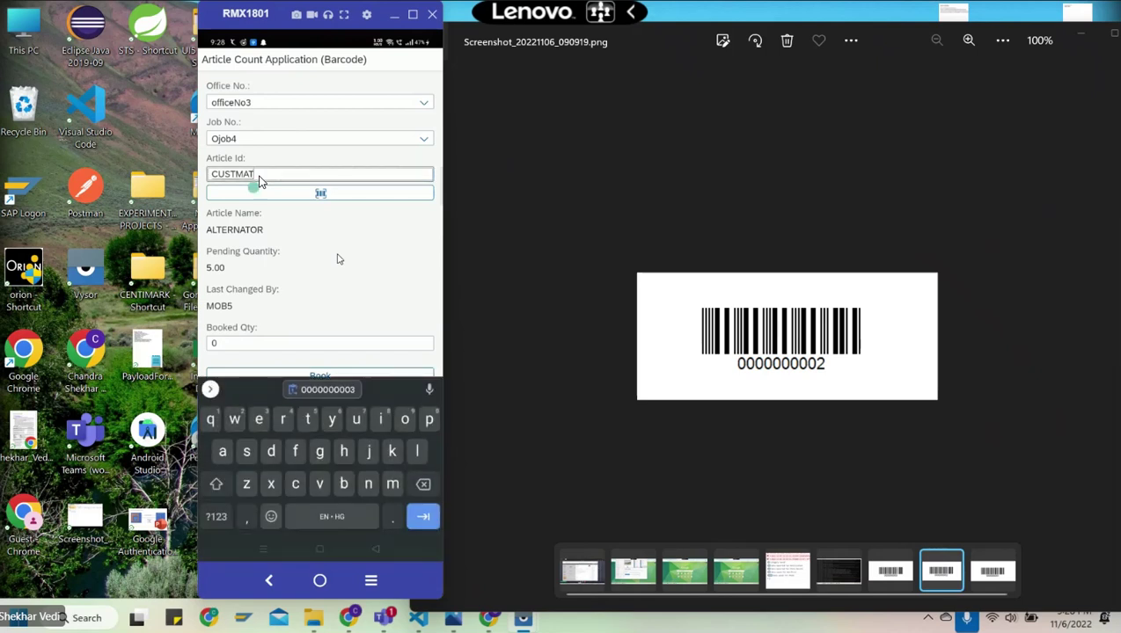
key(BackSpace)
key(BackSpace)
key(BackSpace)
key(BackSpace)
key(BackSpace)
key(BackSpace)
key(BackSpace)
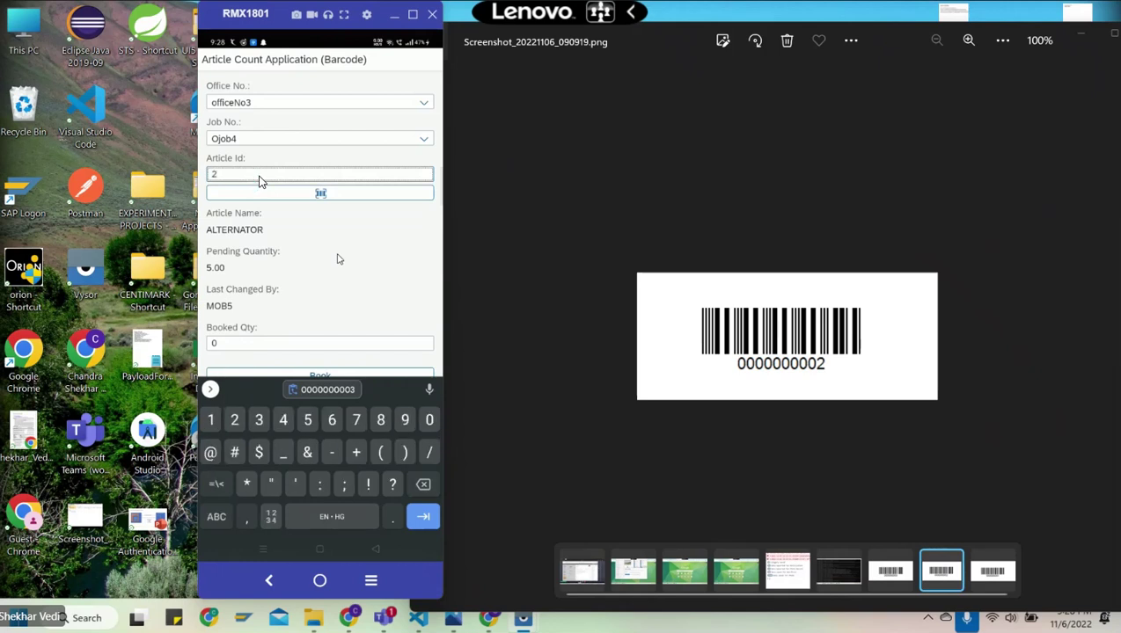
text(2)
key(Return)
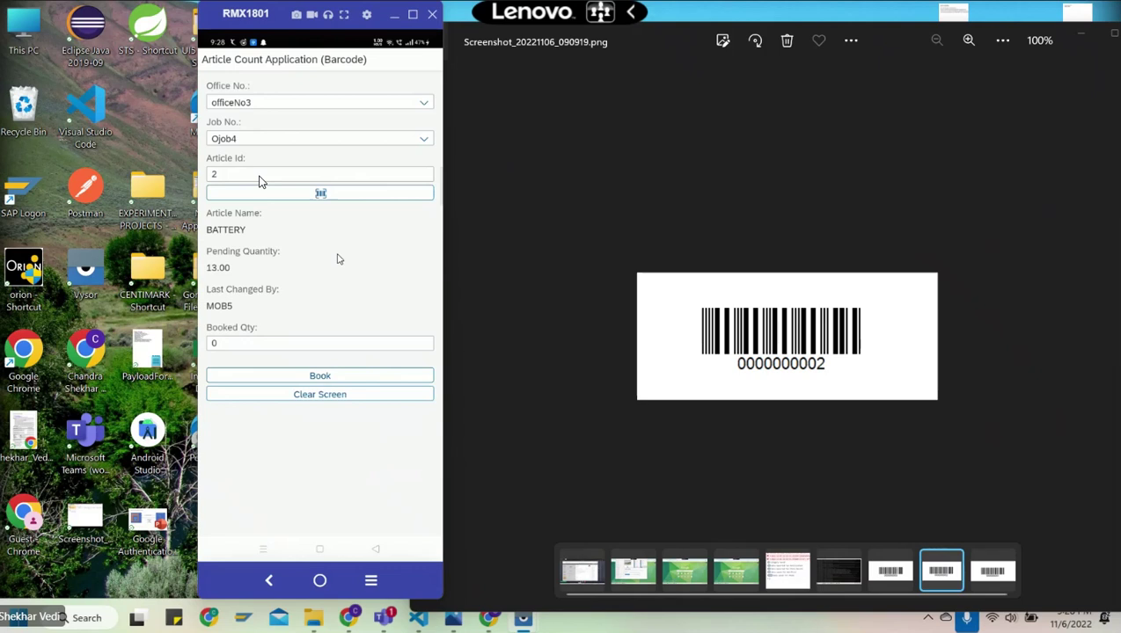
Step: Replace the Article Id with the customer material ID CUSTMAT and look up the mapped article
click(260, 180)
key(BackSpace)
text(CUSTMAR)
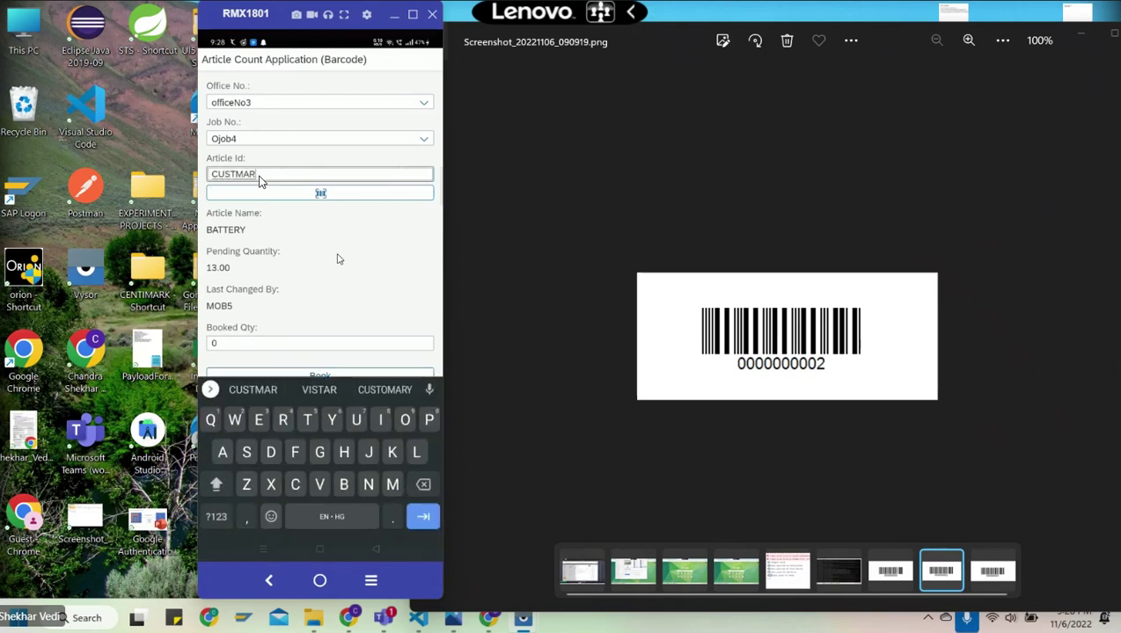
key(BackSpace)
text(T)
key(Return)
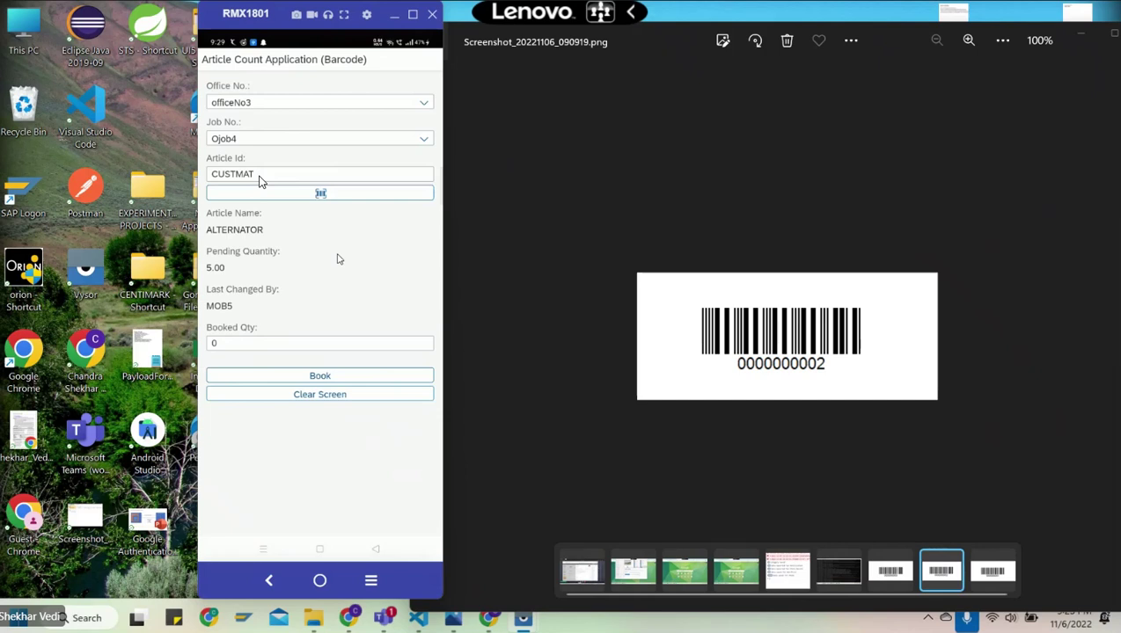
Step: Set the Booked Qty to 1, book the count for the article and dismiss the alert
click(216, 350)
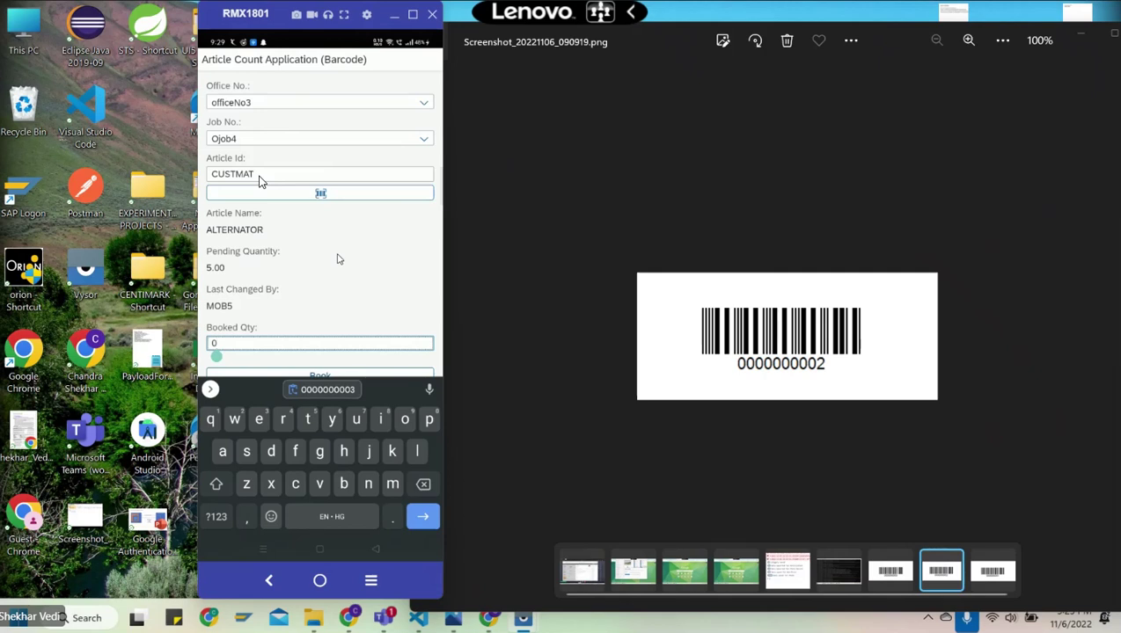
key(BackSpace)
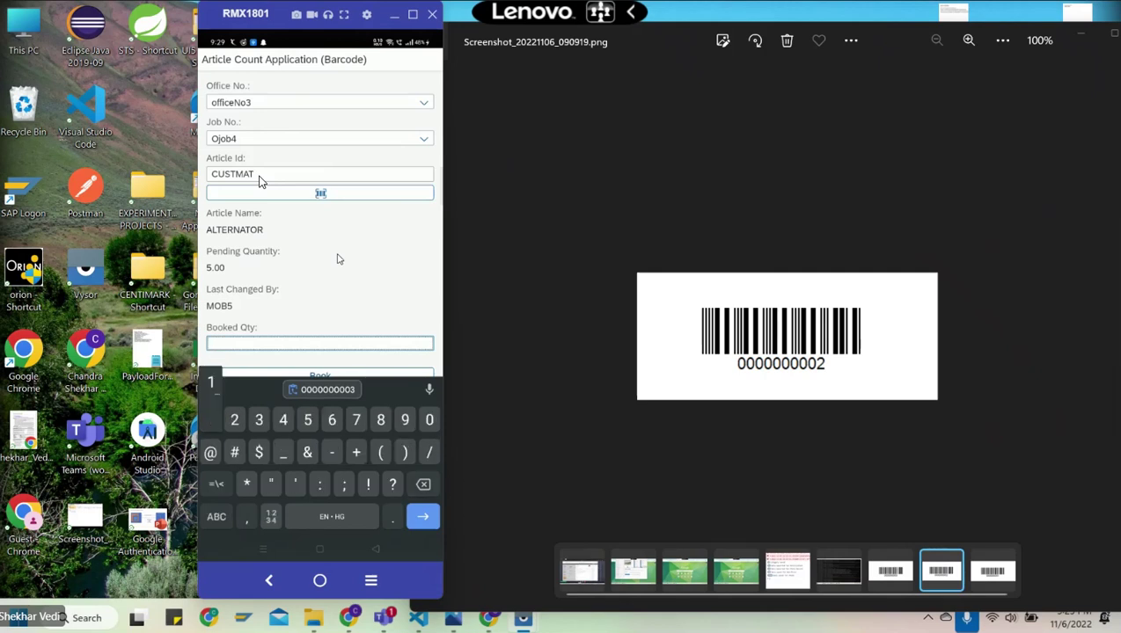
key(Return)
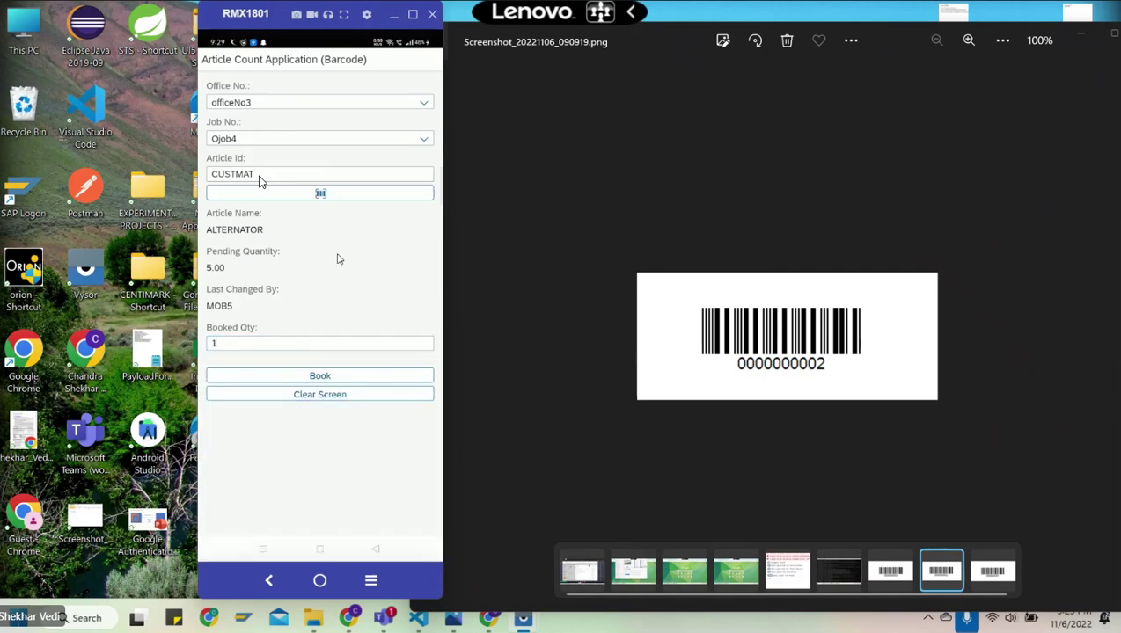
key(Return)
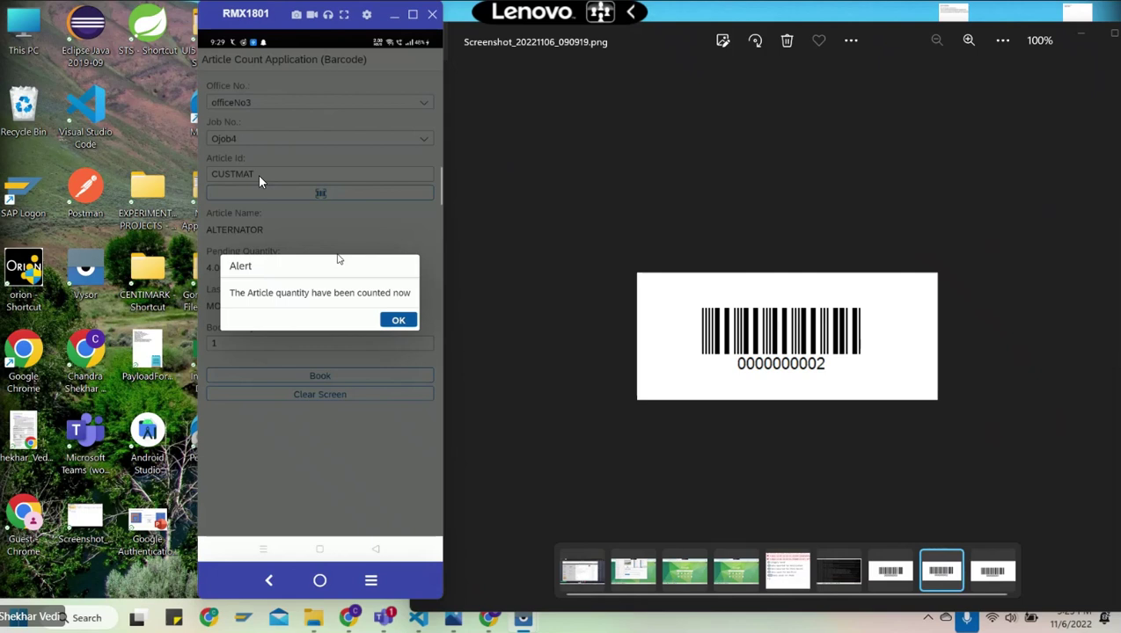
key(Return)
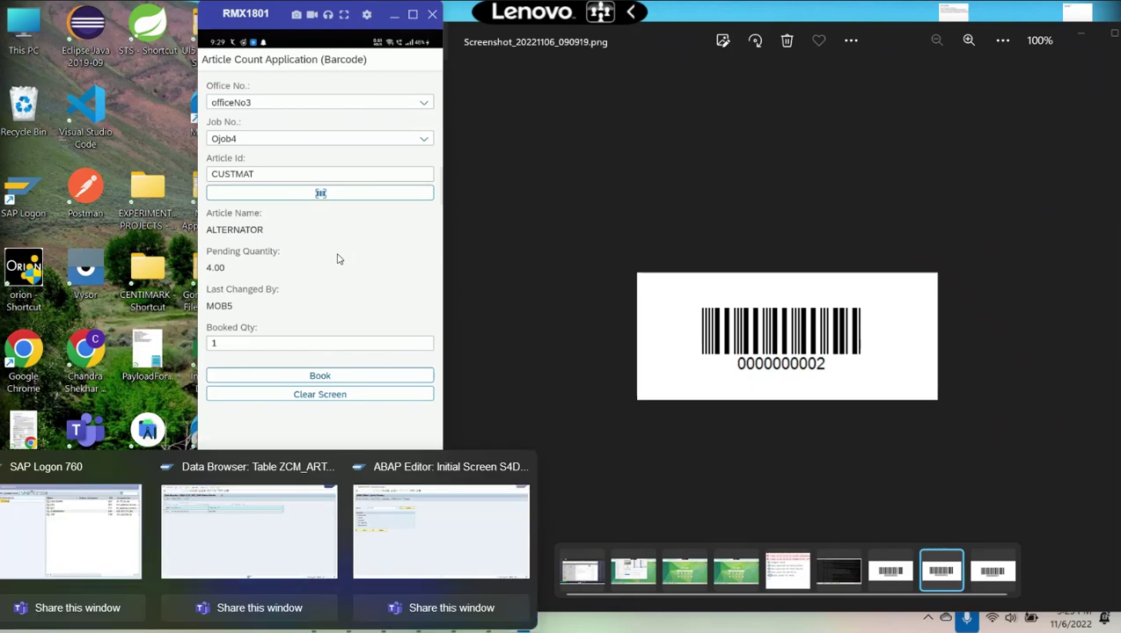
Step: Switch to the SAP Data Browser and leave table ZCM_ART_MAP for the ABAP Dictionary start screen
click(303, 547)
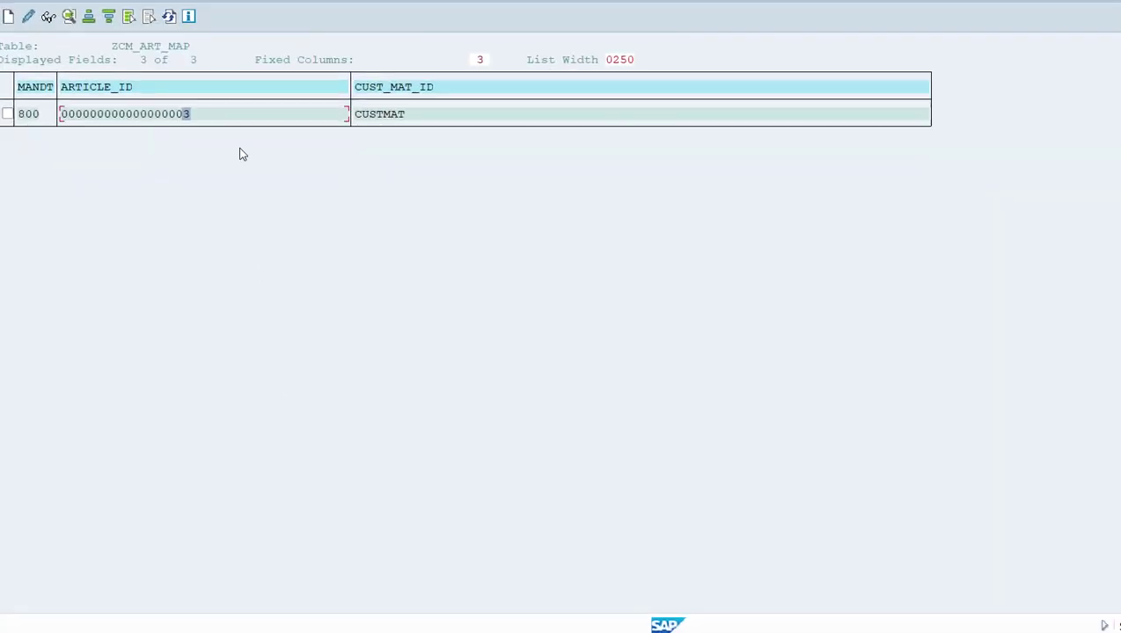
key(F3)
key(F3)
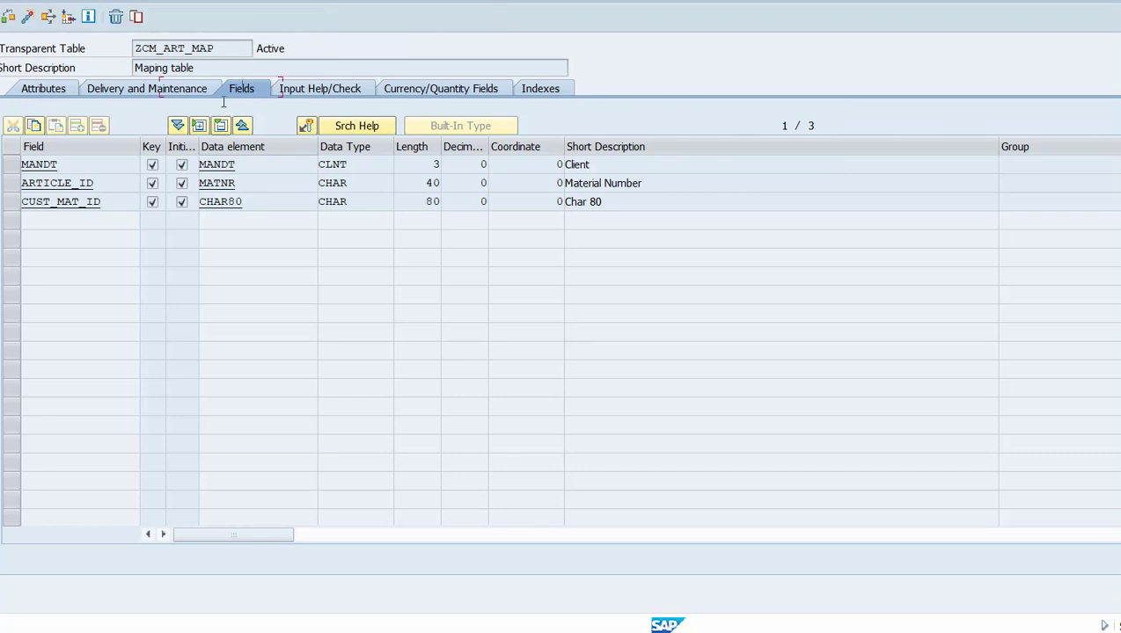
key(F3)
drag(213, 87, 260, 85)
key(BackSpace)
key(Down)
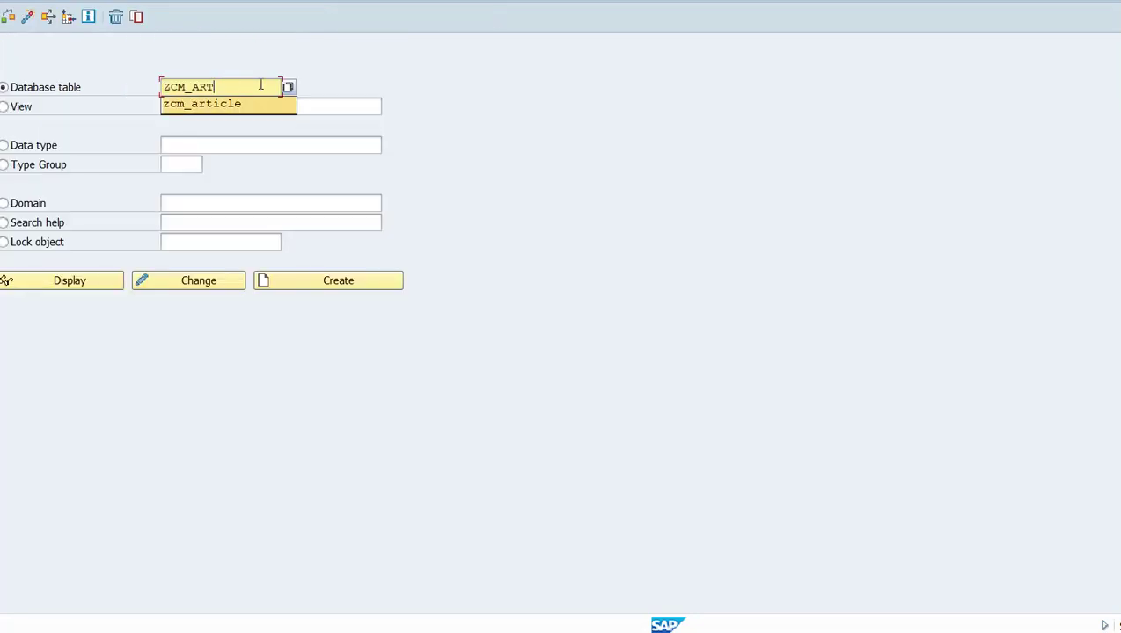
key(BackSpace)
key(BackSpace)
key(BackSpace)
key(Down)
key(Return)
key(F3)
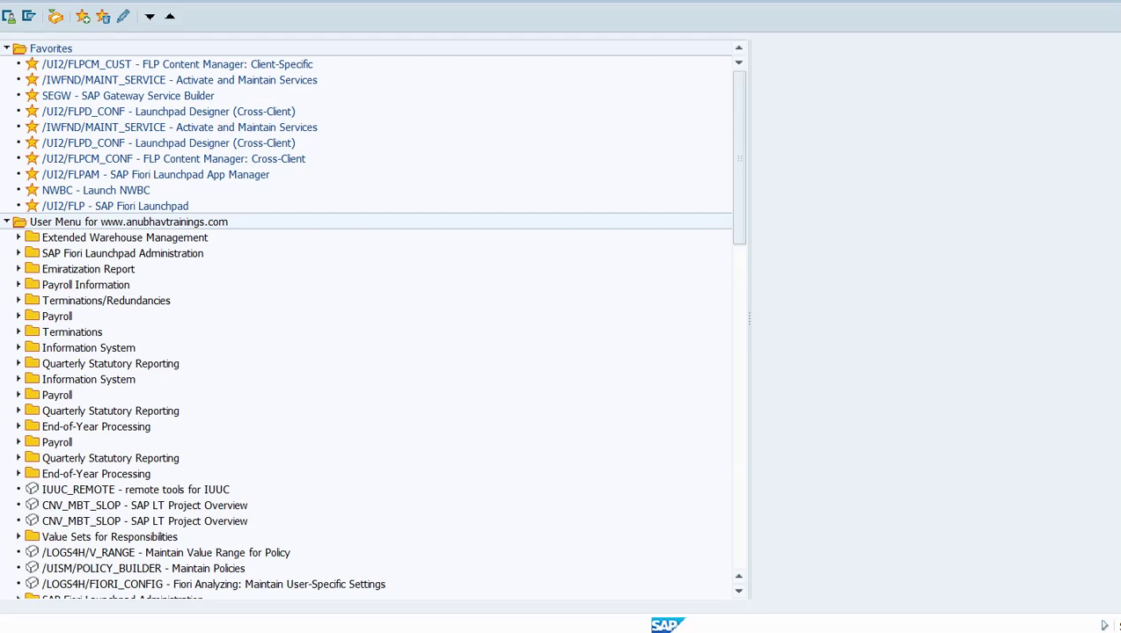
Step: Start transaction SE11, search the database tables for ZCM_* and choose the quantity table ZCM_ART_QTY
text(se11)
key(Return)
key(BackSpace)
key(Down)
key(Return)
key(F4)
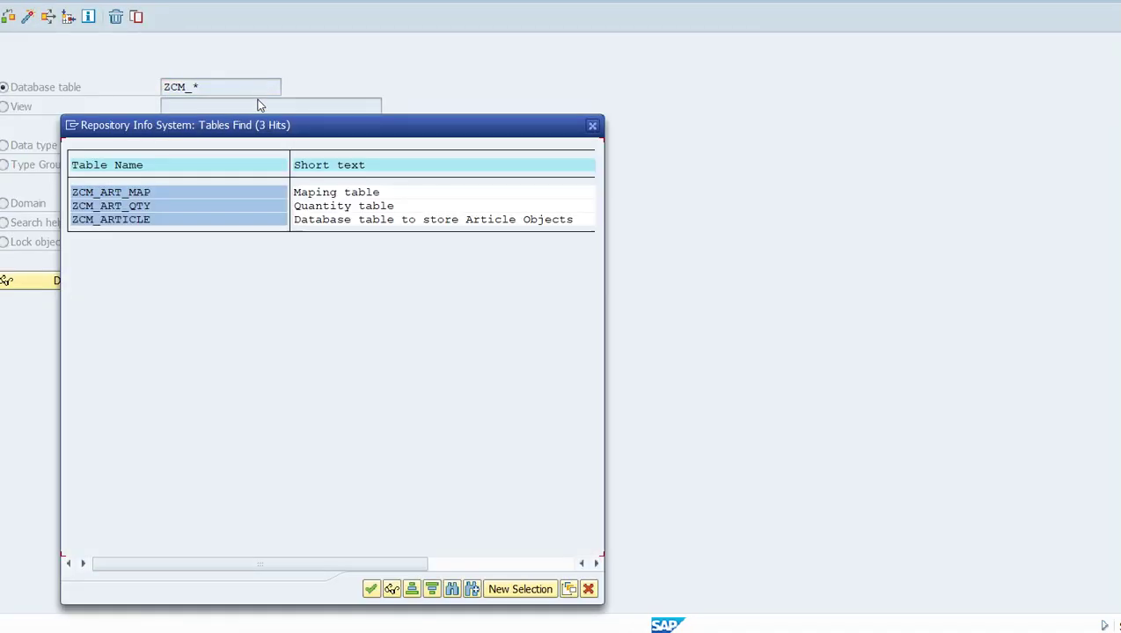
double_click(141, 207)
Step: Display the table ZCM_ART_QTY and list all of its entries
click(110, 281)
click(299, 20)
key(F8)
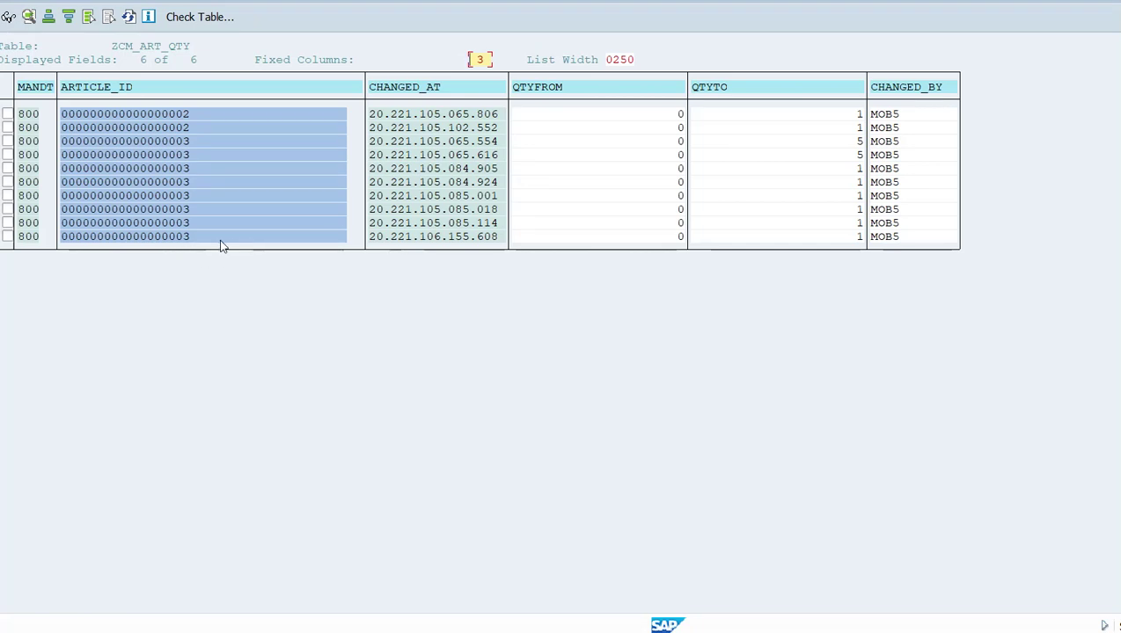
Step: Examine the CHANGED_AT value of the newest booking and the QTYTO quantities recorded for article 3
click(421, 238)
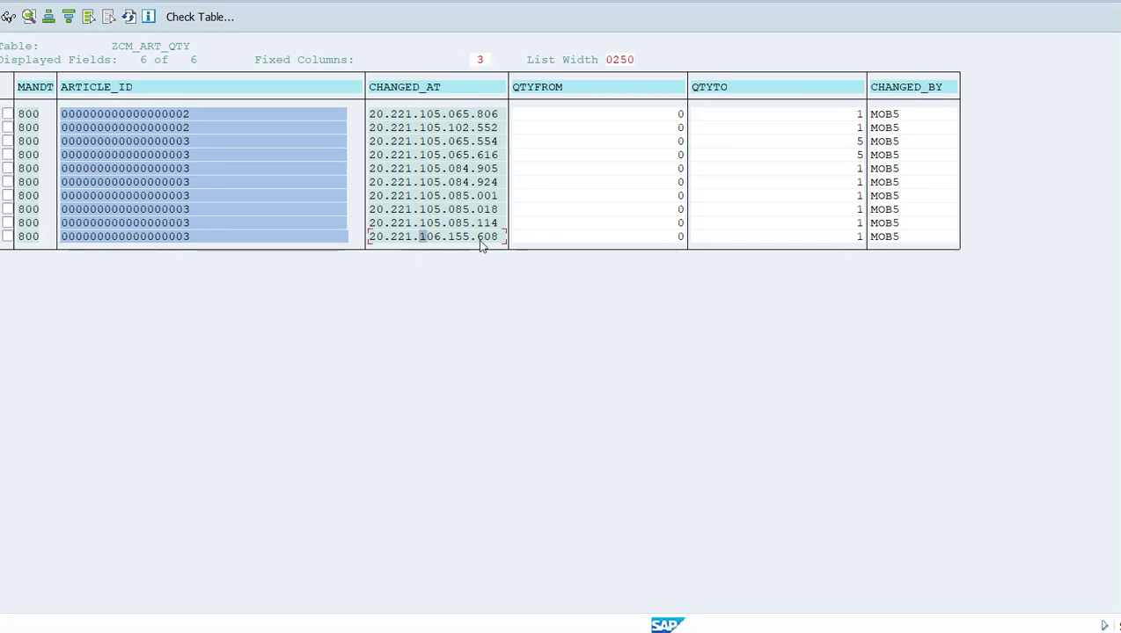
click(859, 238)
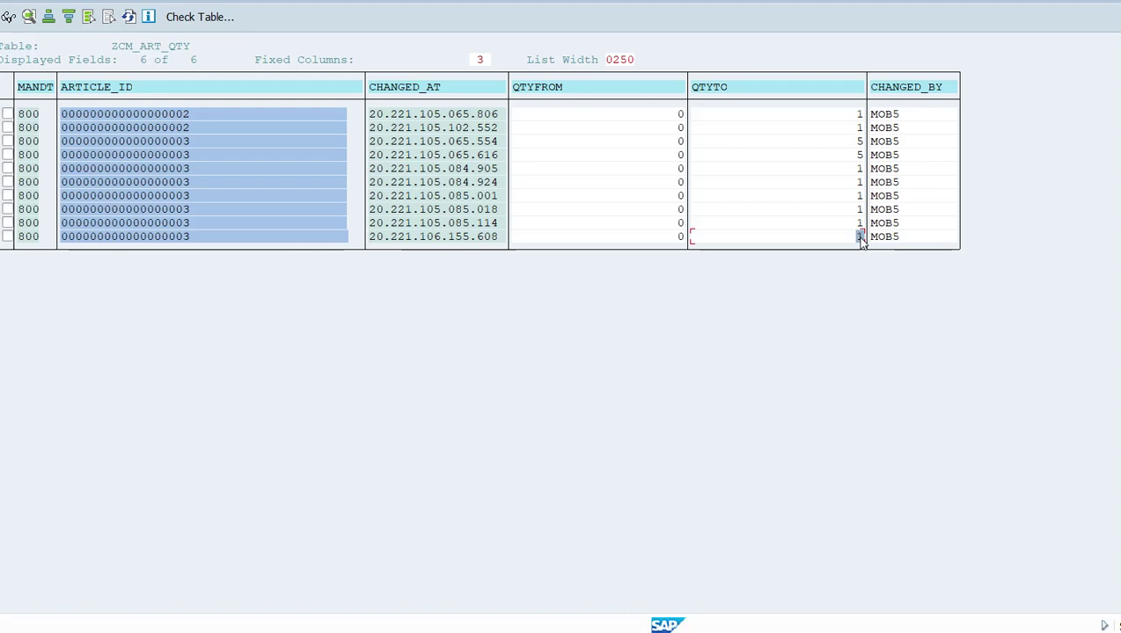
click(858, 183)
click(856, 195)
click(854, 209)
click(852, 222)
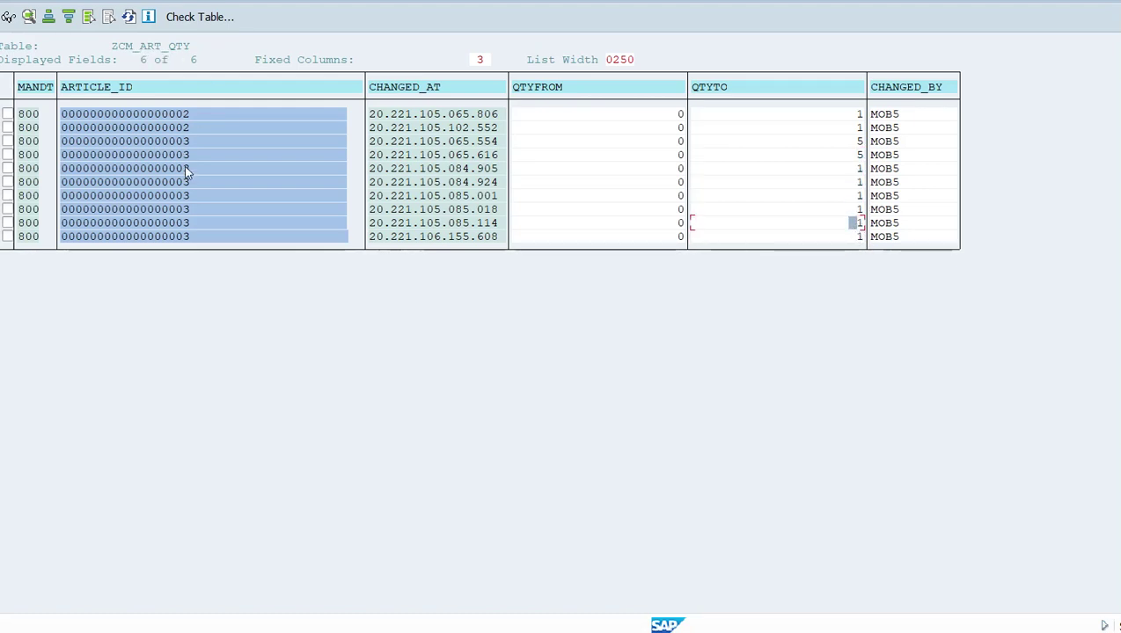